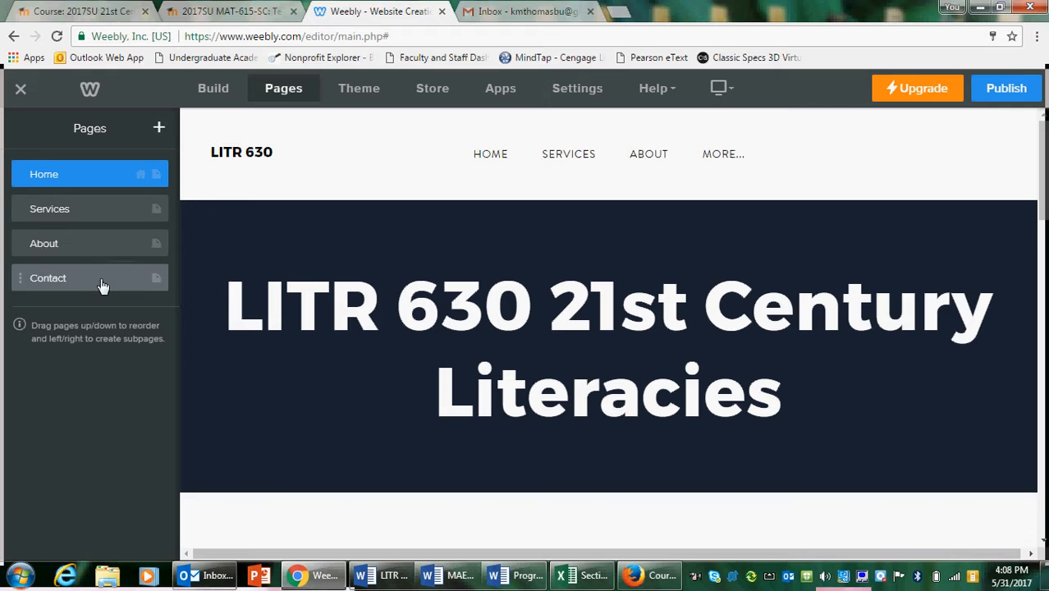
Rename the Services page as Assignment 1 and return to the page list
left_click(86, 212)
left_click_drag(80, 194, 15, 204)
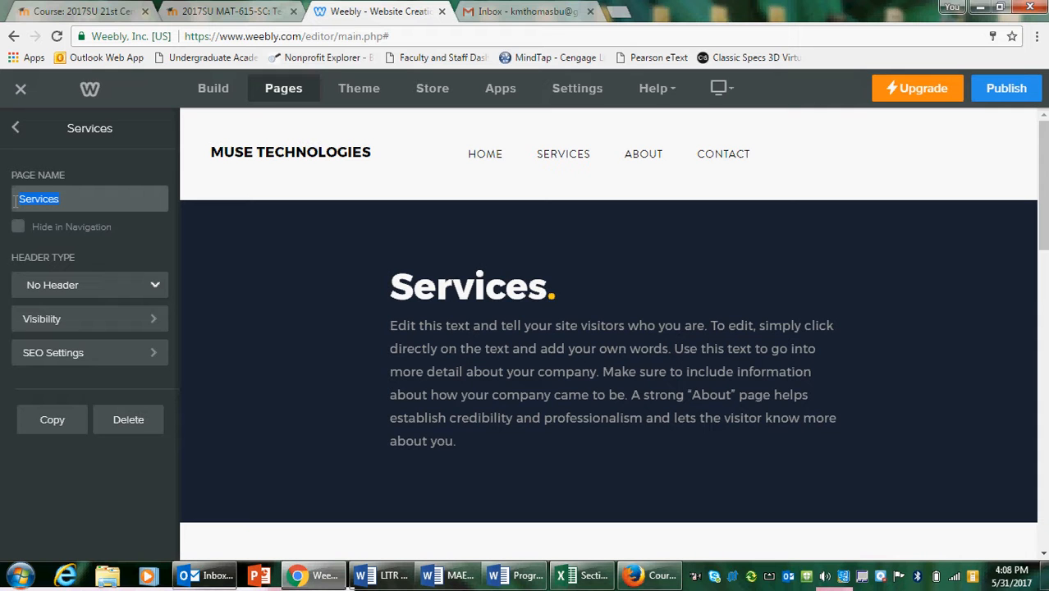
type("Assignmet")
key("BackSpace")
type("nt 1")
left_click(16, 132)
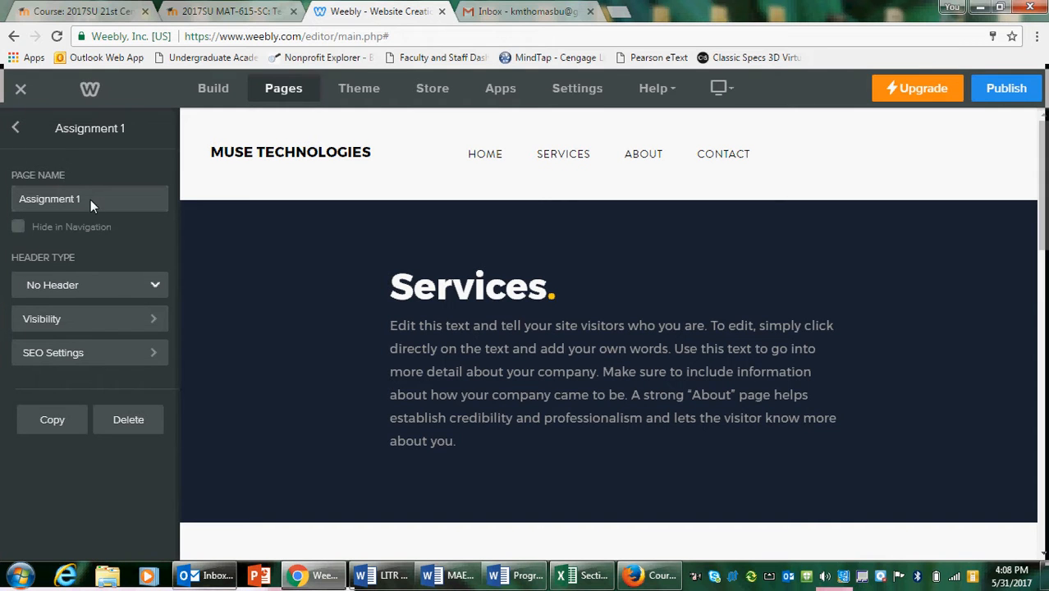
left_click(22, 134)
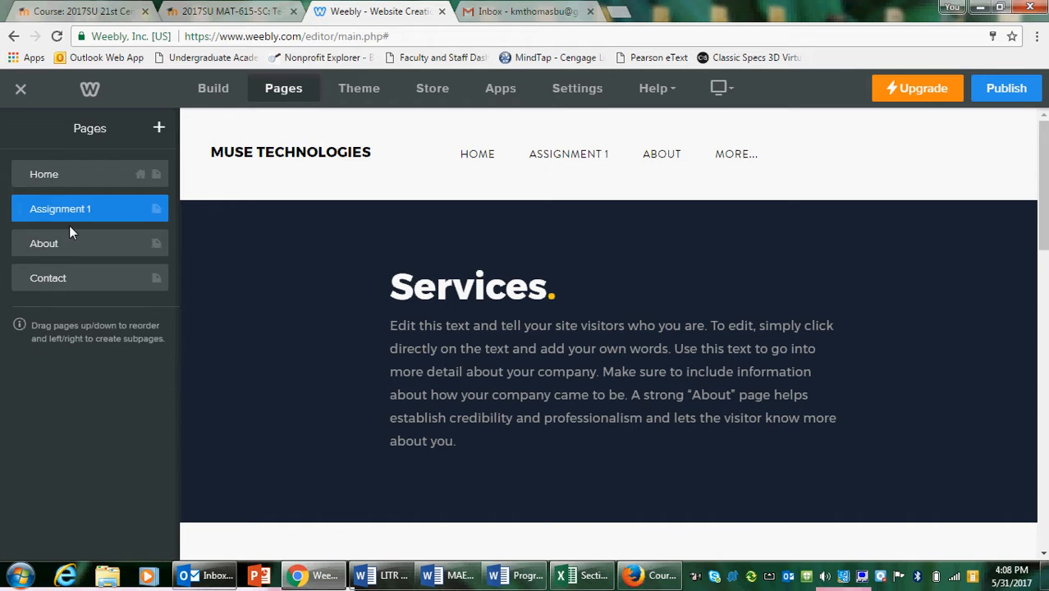
Rename the About page as Assignment 2
left_click(78, 252)
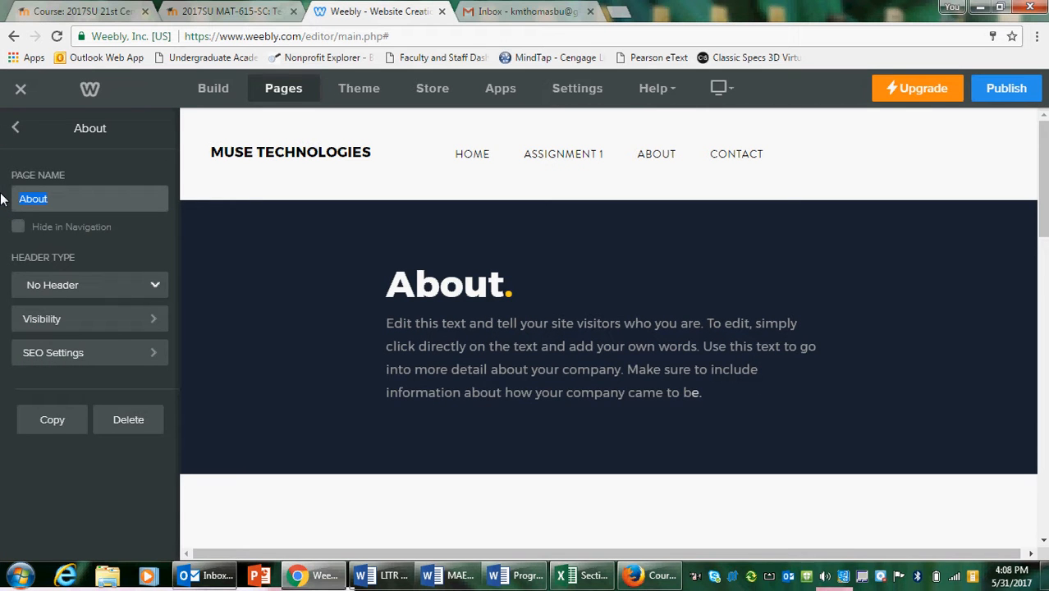
type("Assignment 2")
key("Return")
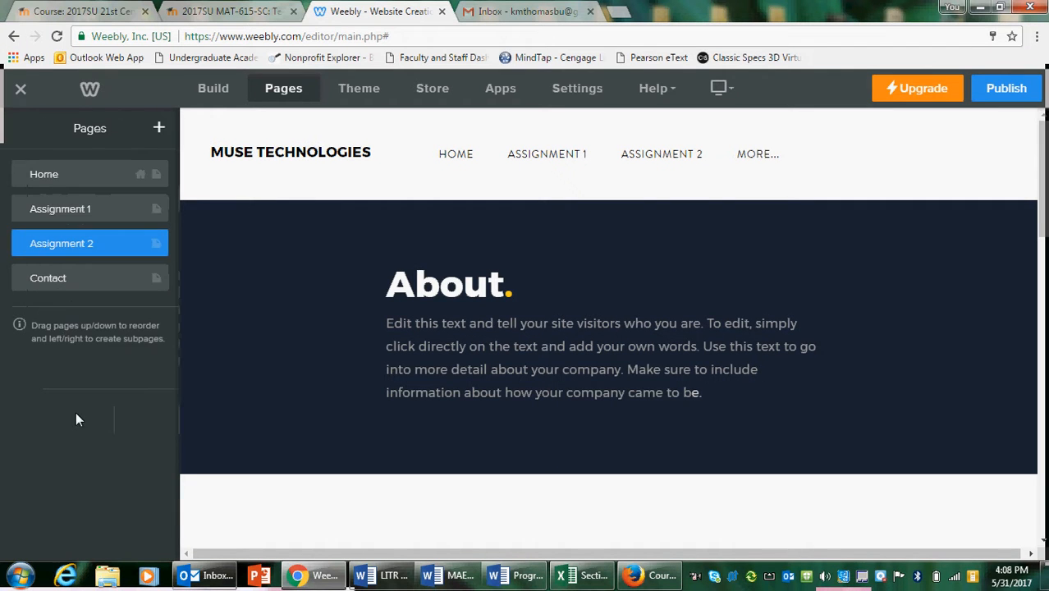
Rename the Contact page as Assignment 3 and return to the page list
left_click(65, 284)
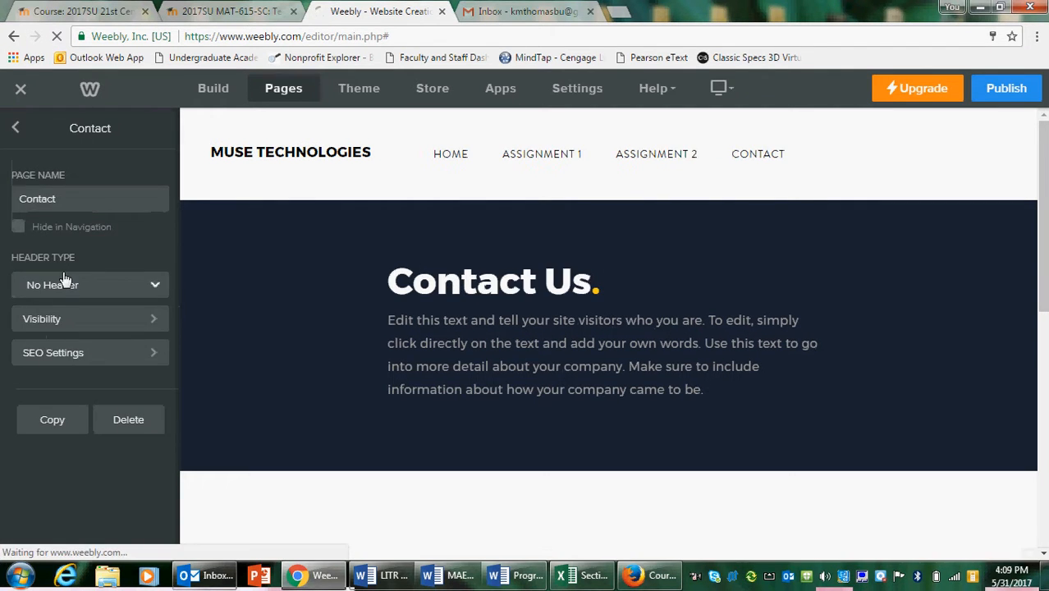
type("A")
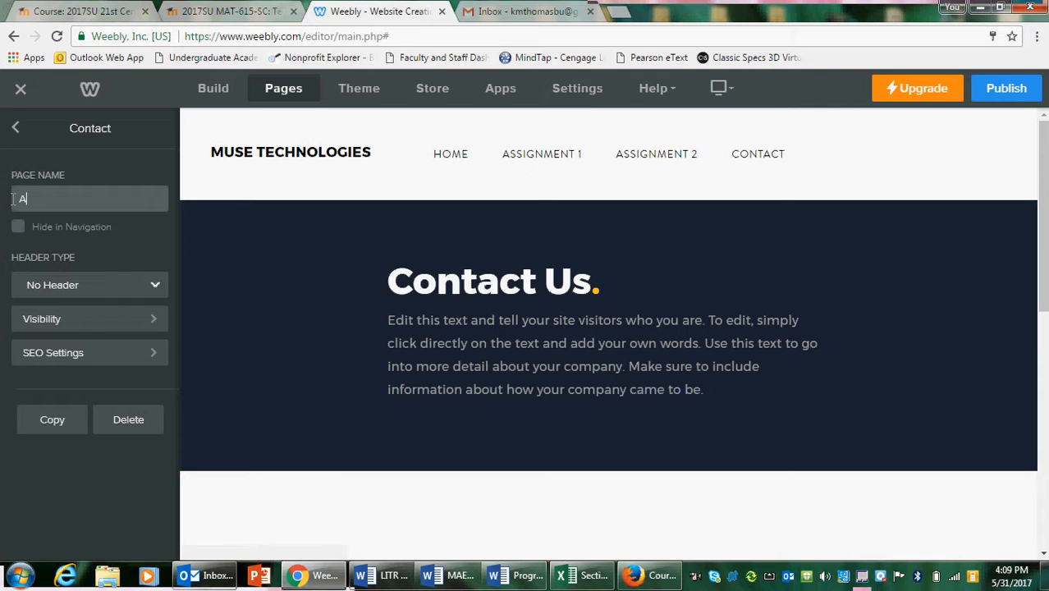
type("ssignment 2")
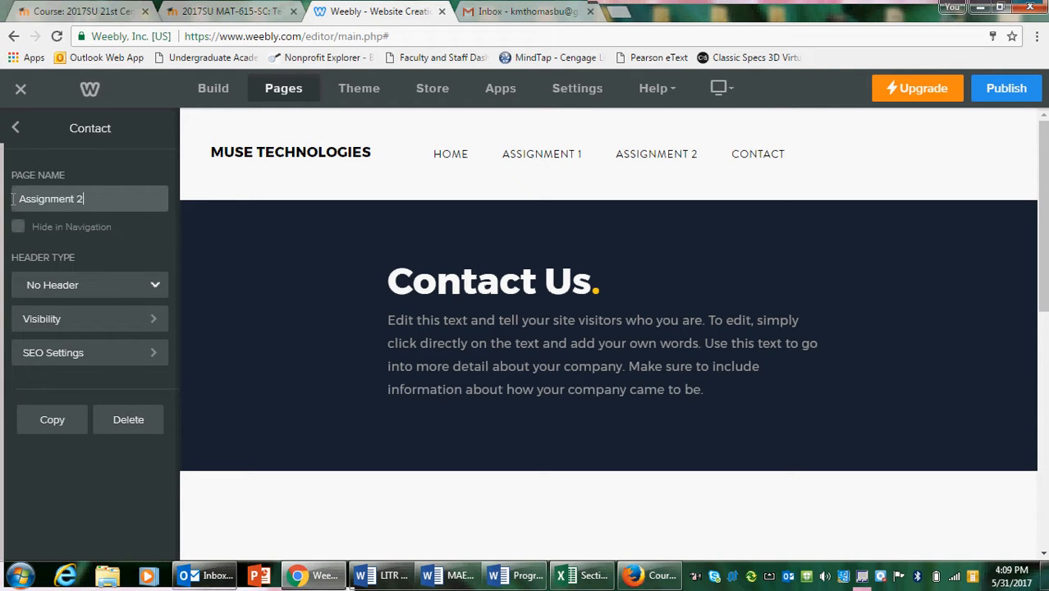
key("BackSpace")
type("3")
left_click(15, 131)
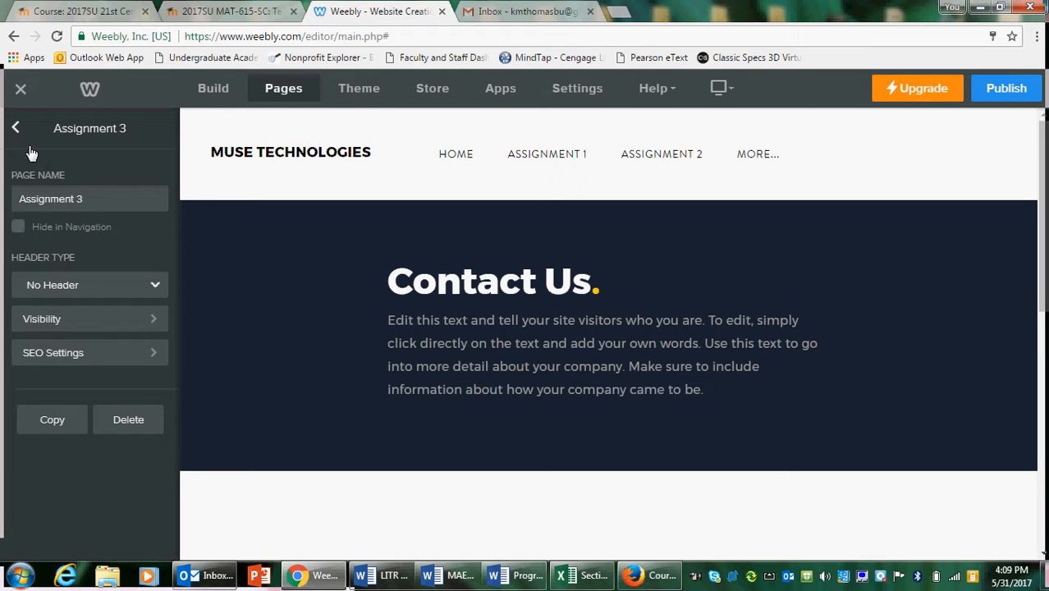
left_click(15, 131)
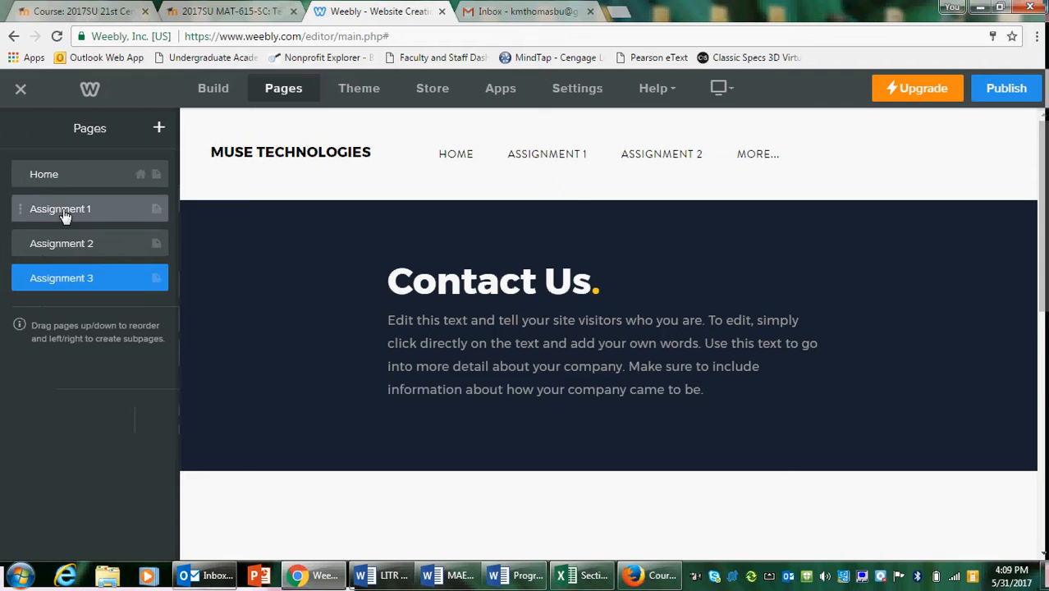
Add a new standard page to the site and name it Assignment 4
left_click(161, 132)
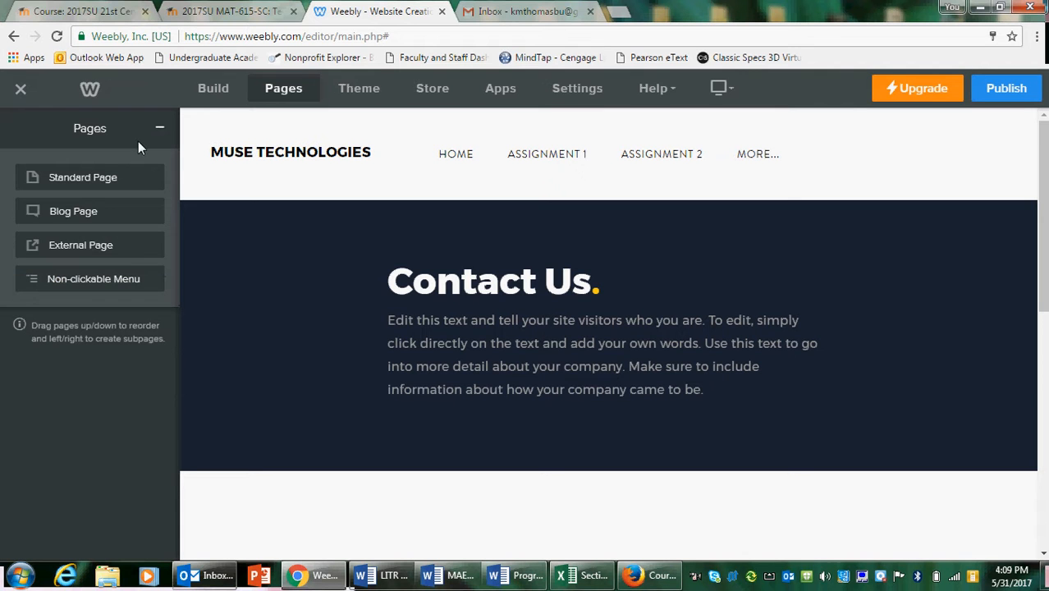
left_click(103, 178)
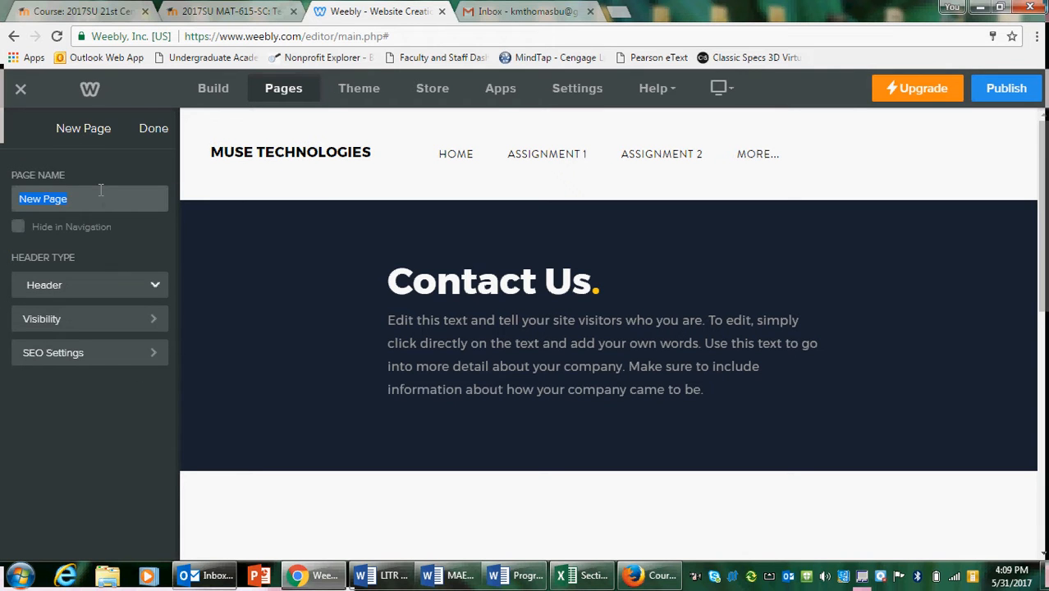
type("Assignment 4")
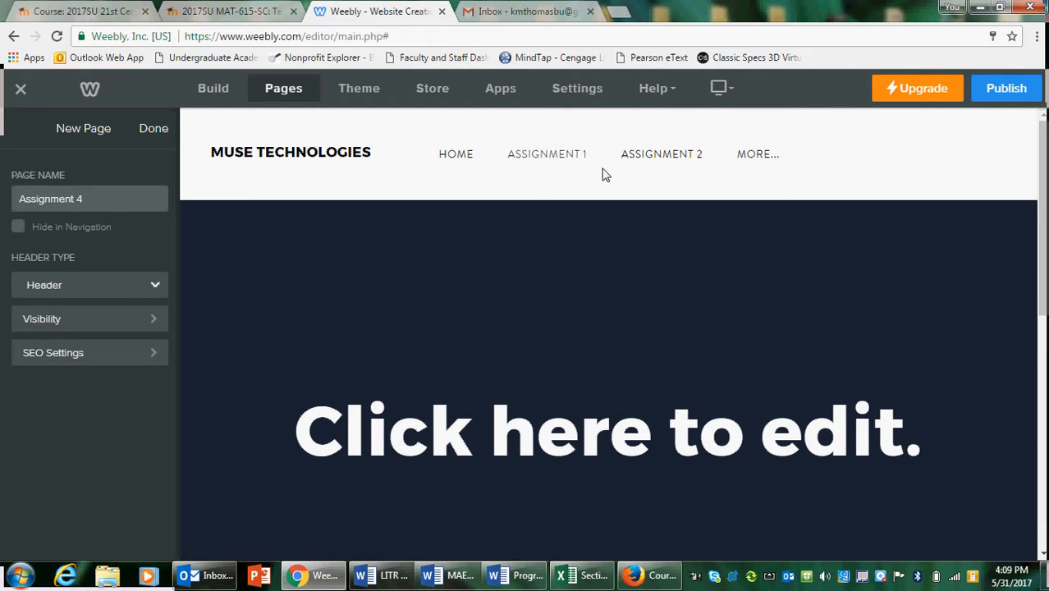
mouse_move(733, 162)
left_click(61, 157)
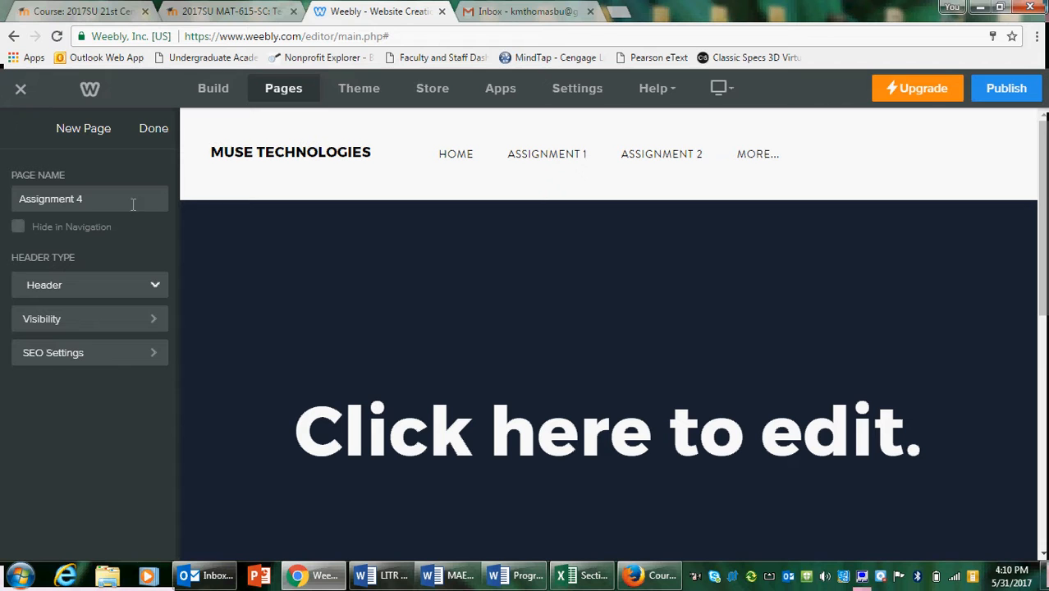
Set the header type of the Assignment 4 page to No Header, show the Home page and finish the page setup
left_click_drag(68, 261, 74, 259)
left_click(33, 199)
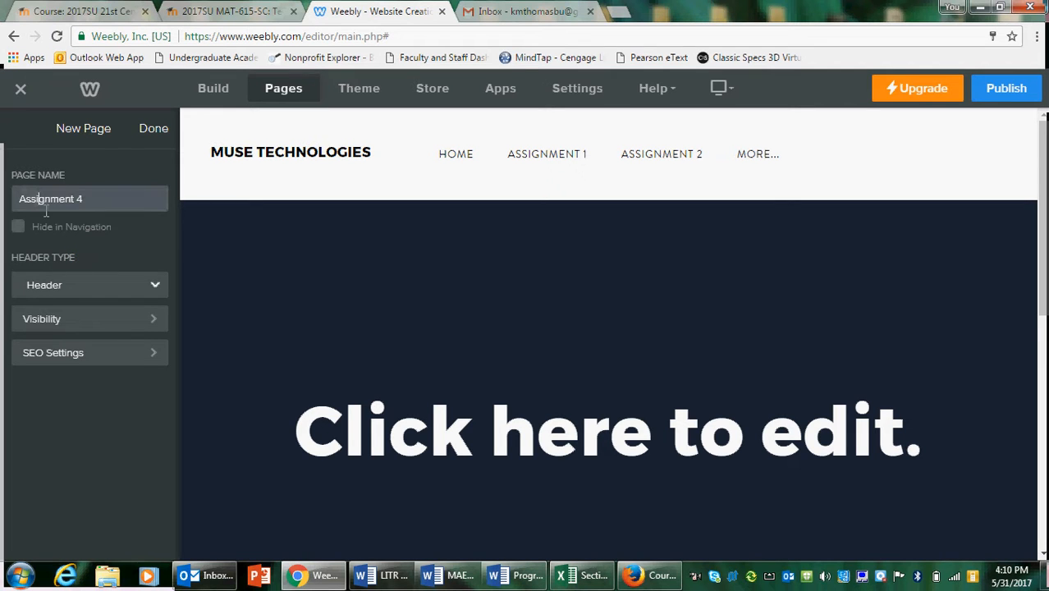
left_click(134, 299)
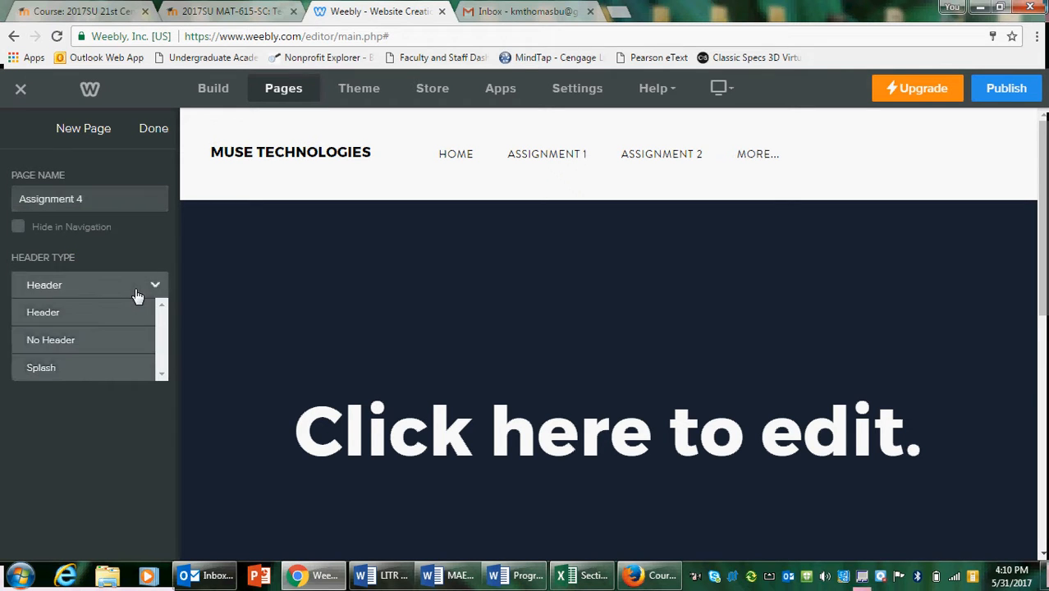
left_click(113, 345)
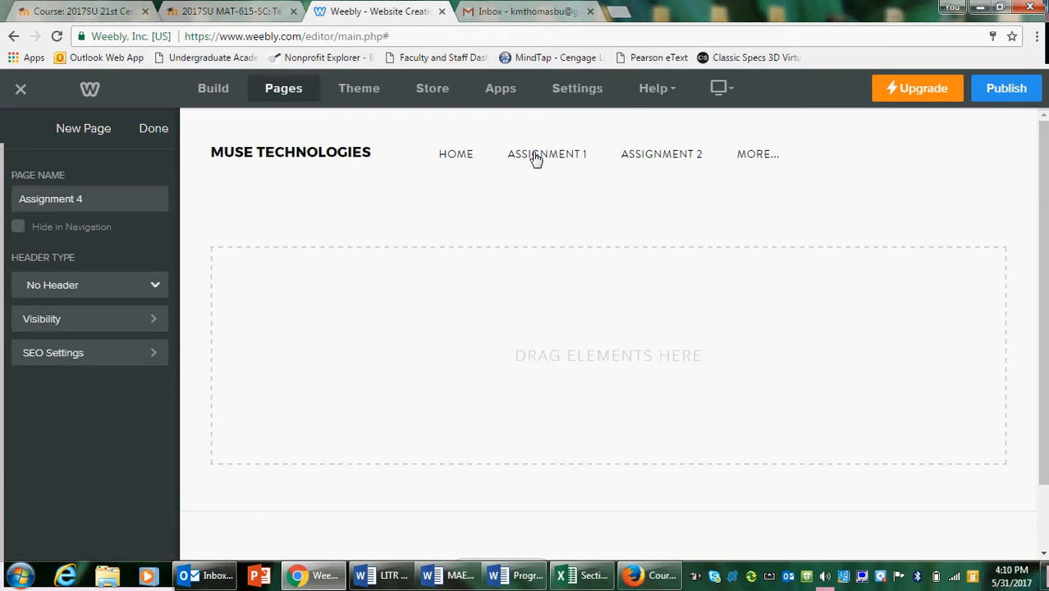
left_click(457, 156)
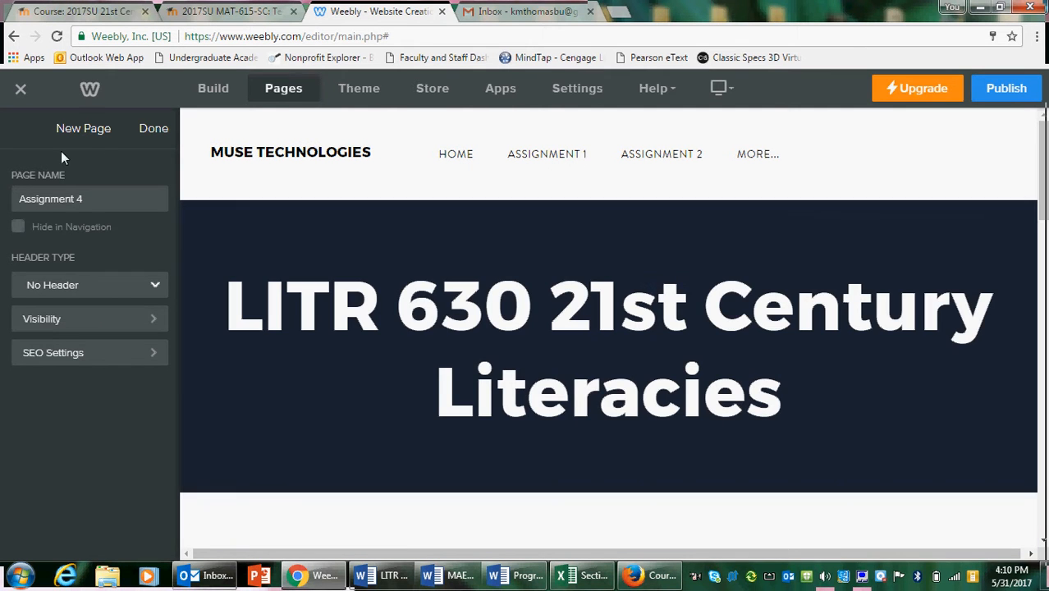
left_click(150, 130)
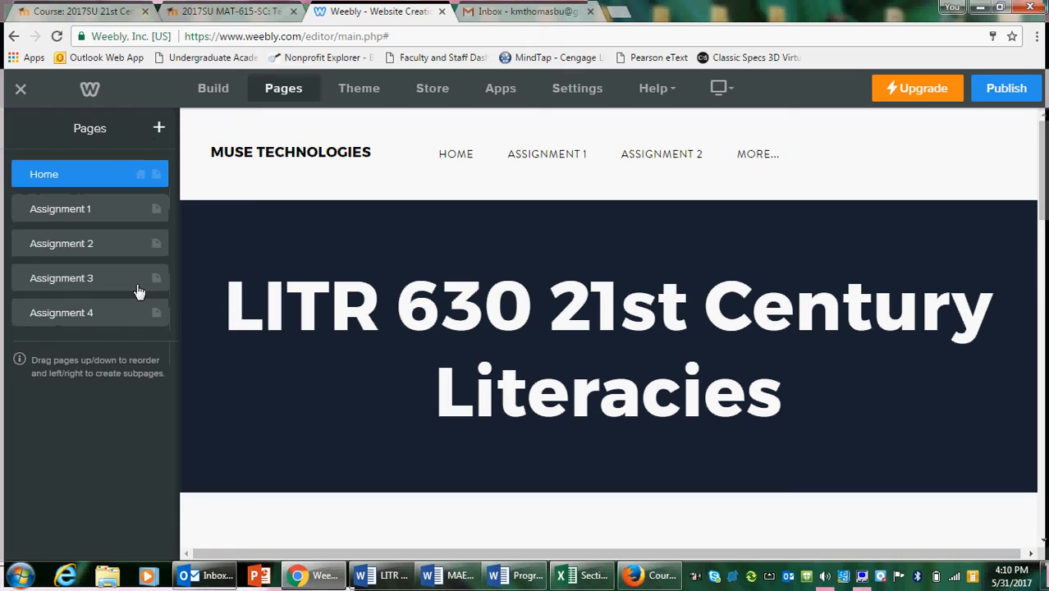
Add another standard page and keep its default name, New Page
left_click(159, 129)
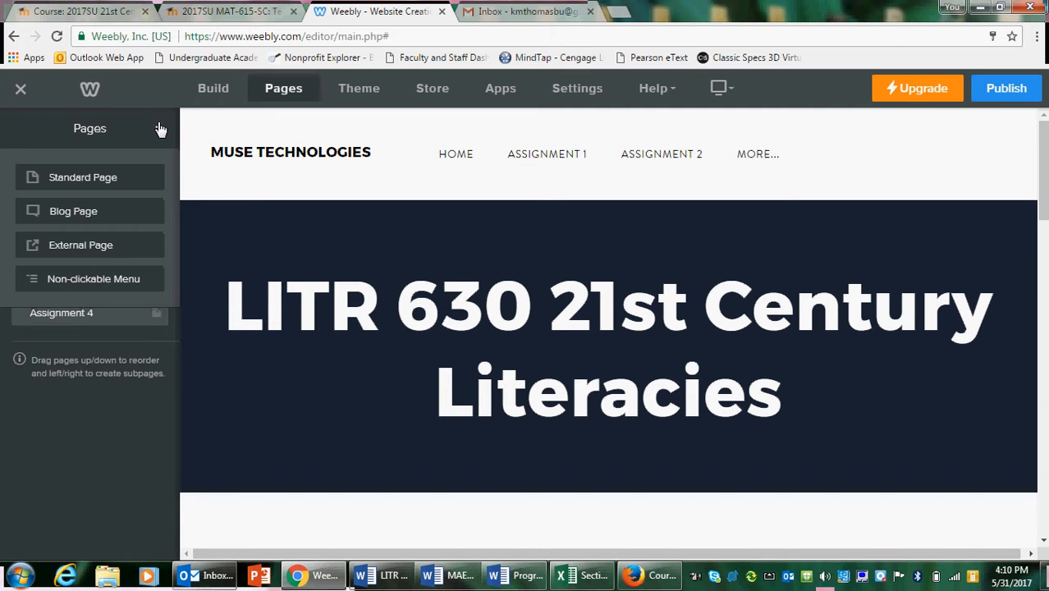
left_click(115, 182)
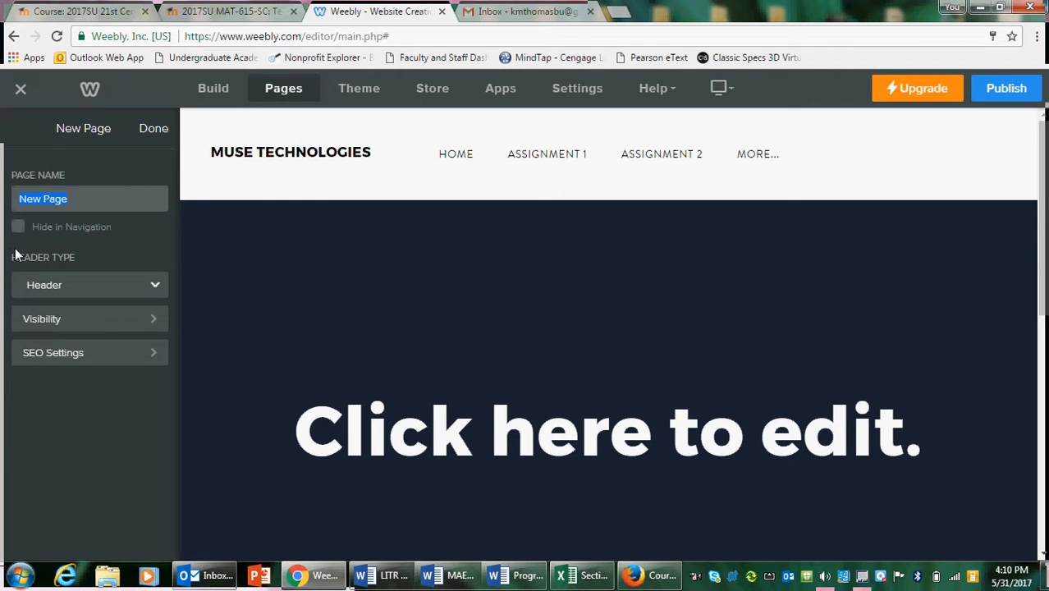
left_click(154, 129)
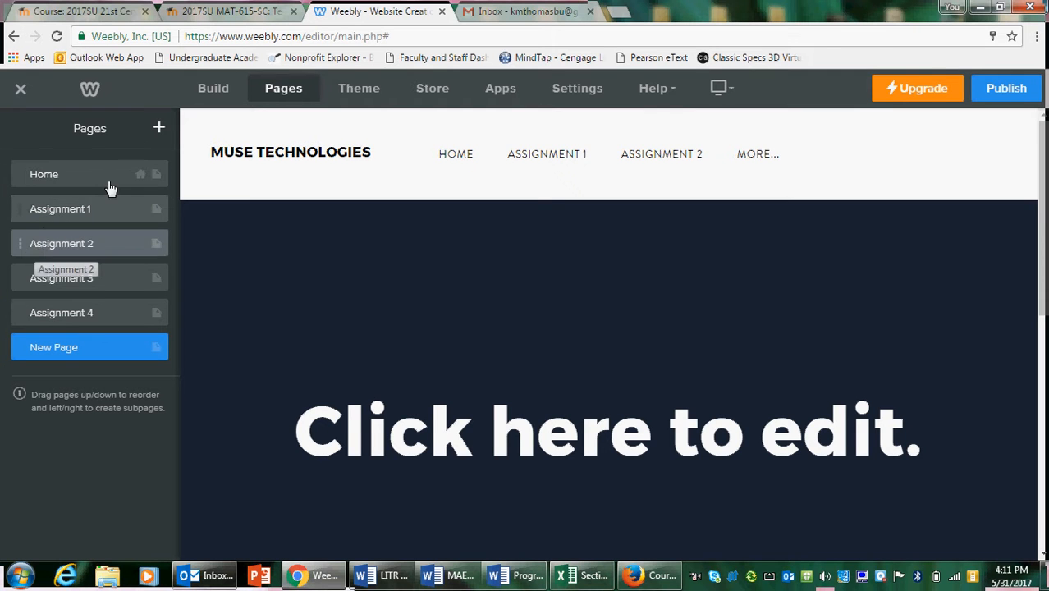
Add a new standard page to the site and name it Practice Page
left_click(154, 133)
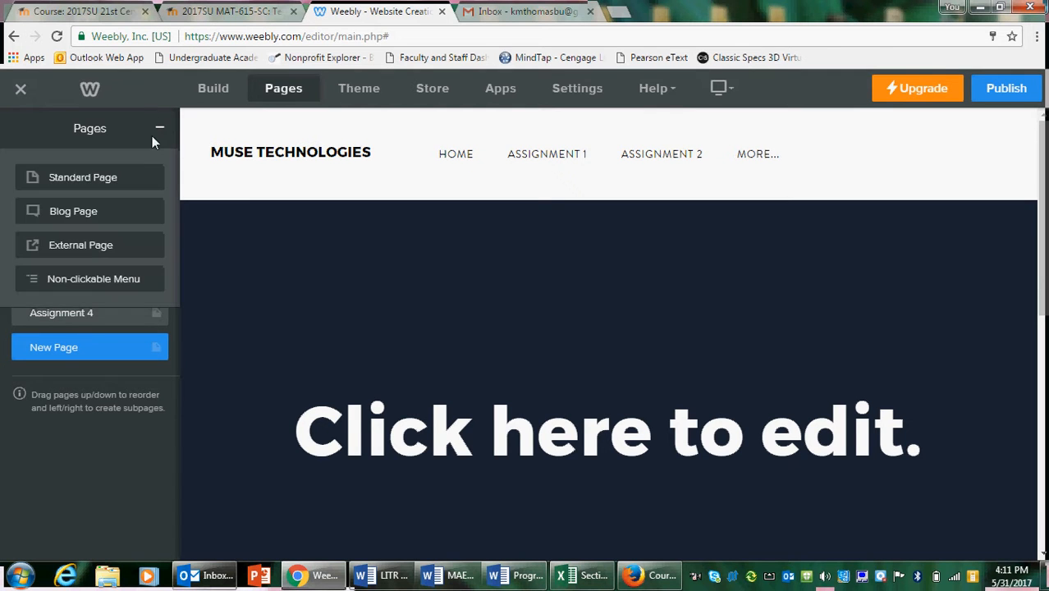
left_click(123, 192)
type("T")
key("BackSpace")
type("Pra")
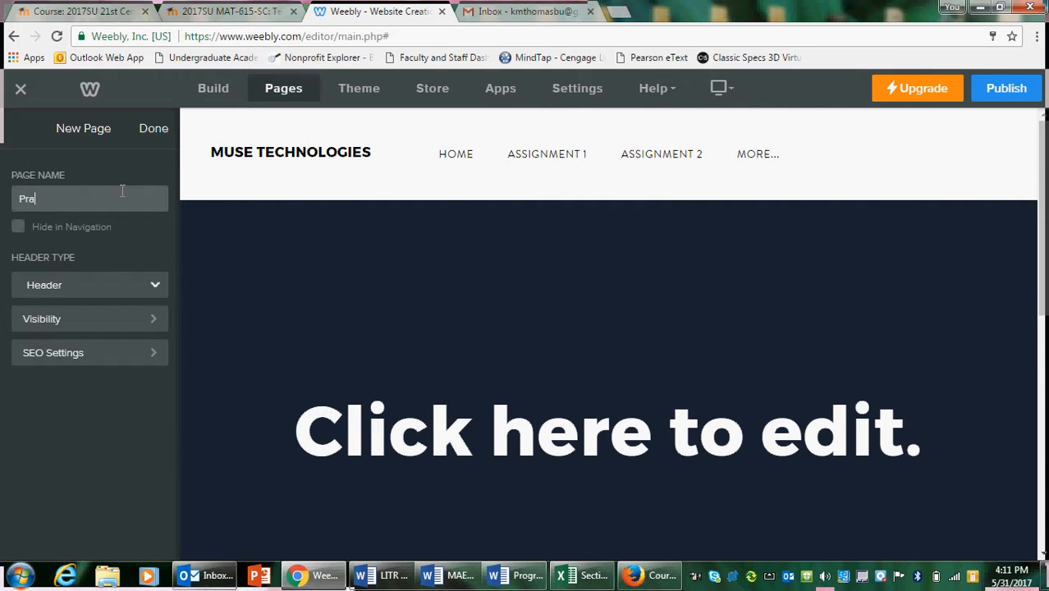
type("ctic")
key("BackSpace")
key("BackSpace")
type("ce Page")
left_click(153, 130)
Nest Practice Page as a subpage under Assignment 1 and open it from the site's navigation
left_click_drag(47, 380, 39, 249)
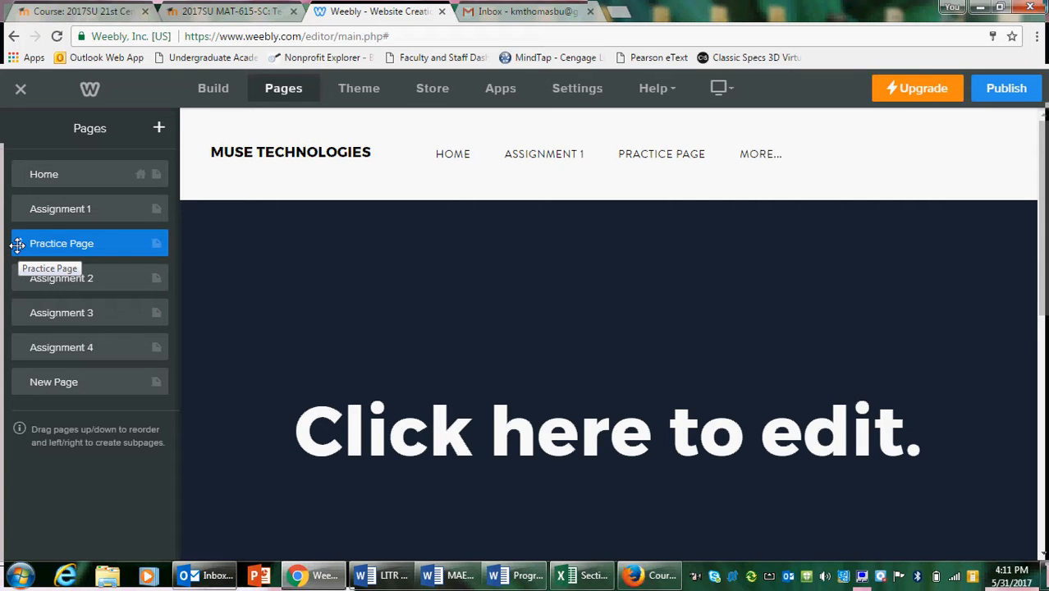
left_click_drag(18, 245, 28, 244)
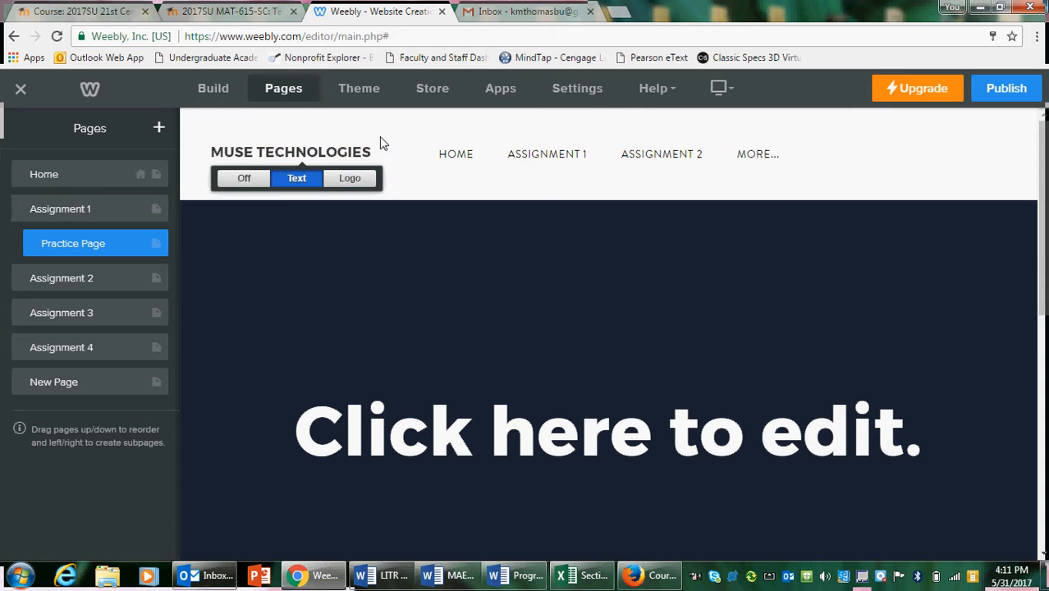
mouse_move(521, 158)
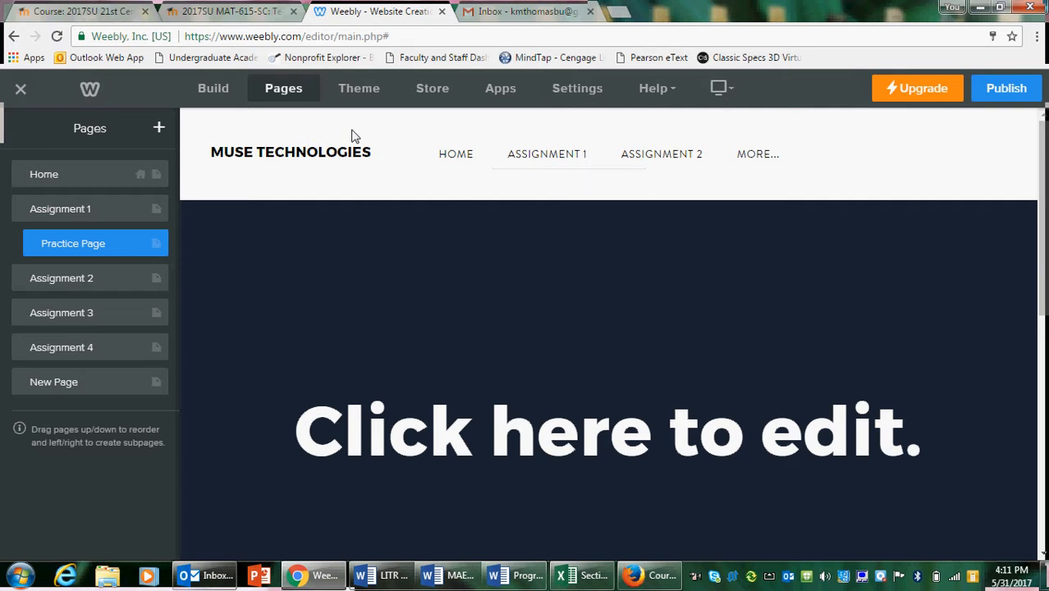
mouse_move(523, 156)
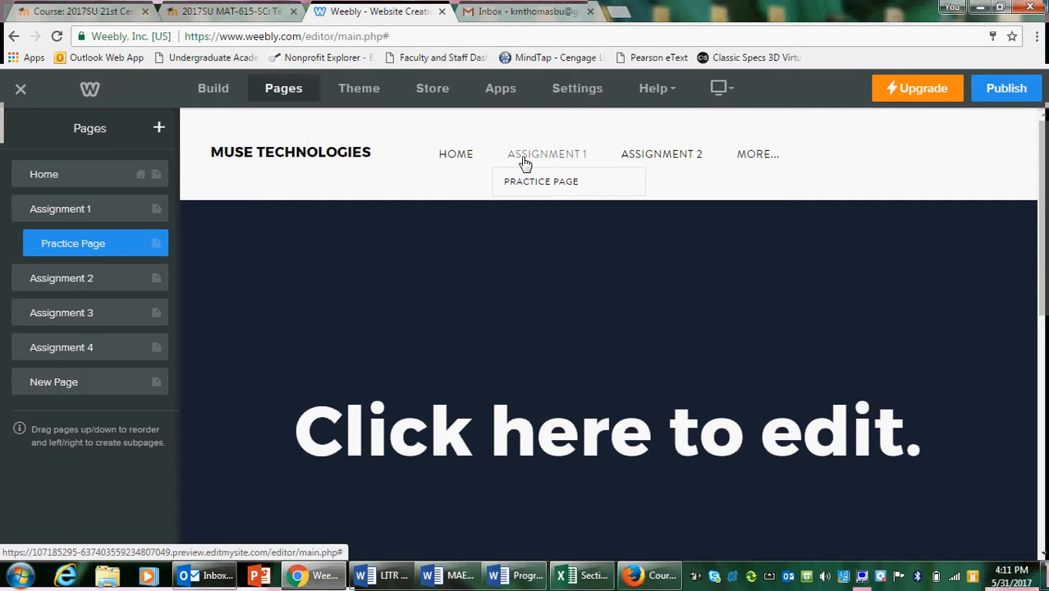
left_click(533, 182)
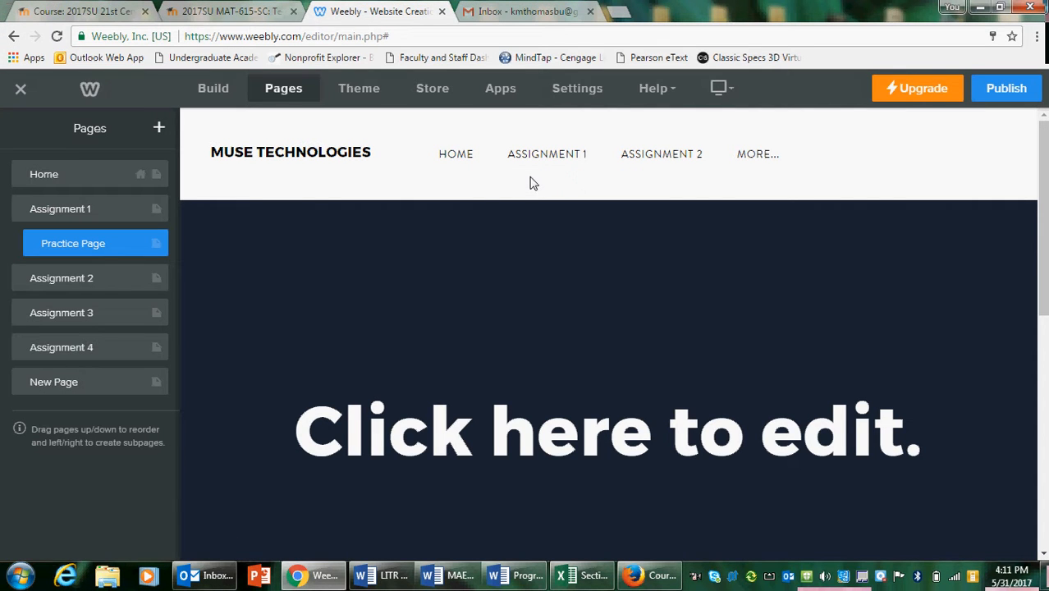
Delete the Practice Page subpage and confirm its removal
left_click(87, 243)
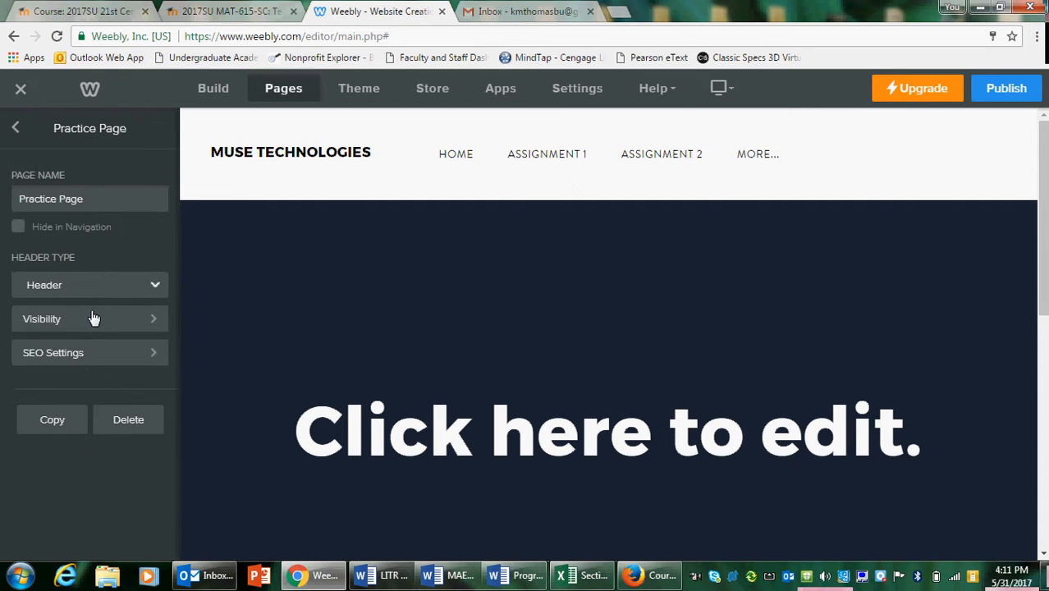
left_click(137, 423)
left_click(593, 338)
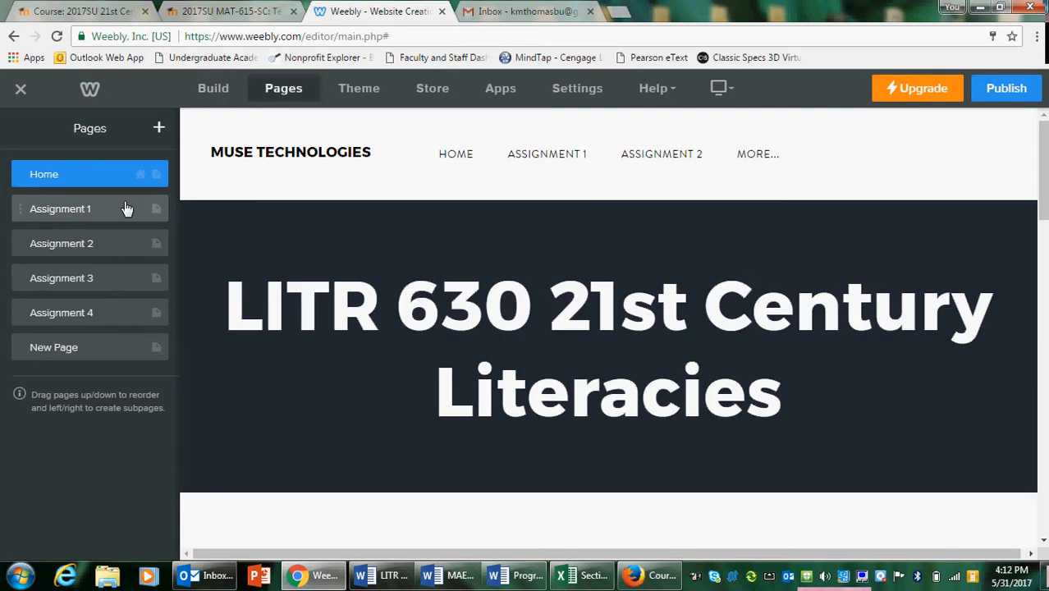
Open the Assignment 1 and Assignment 2 pages in turn to review their content, and return to the page list
left_click(115, 211)
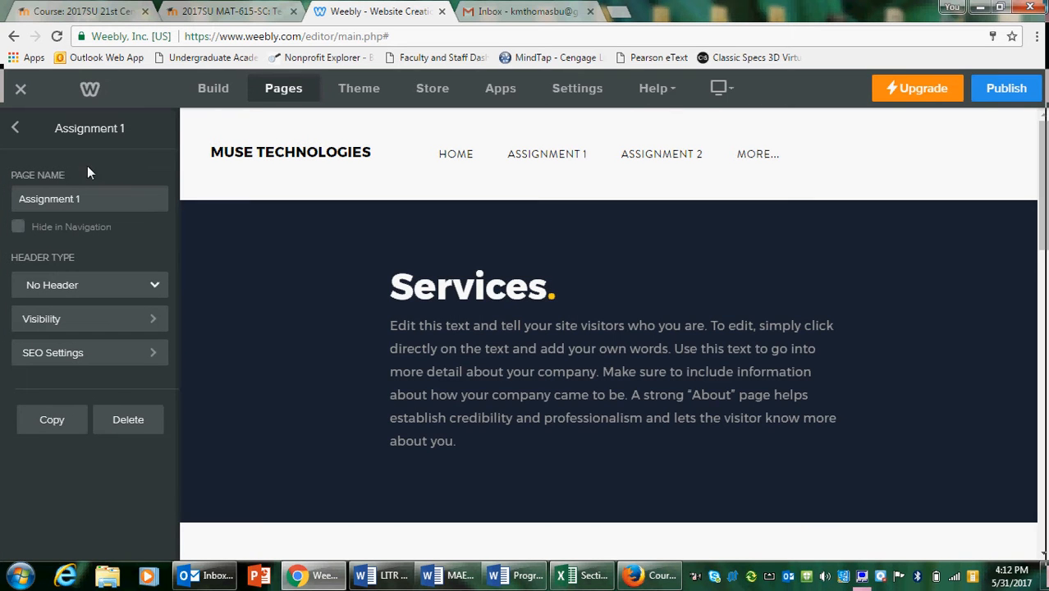
left_click(15, 128)
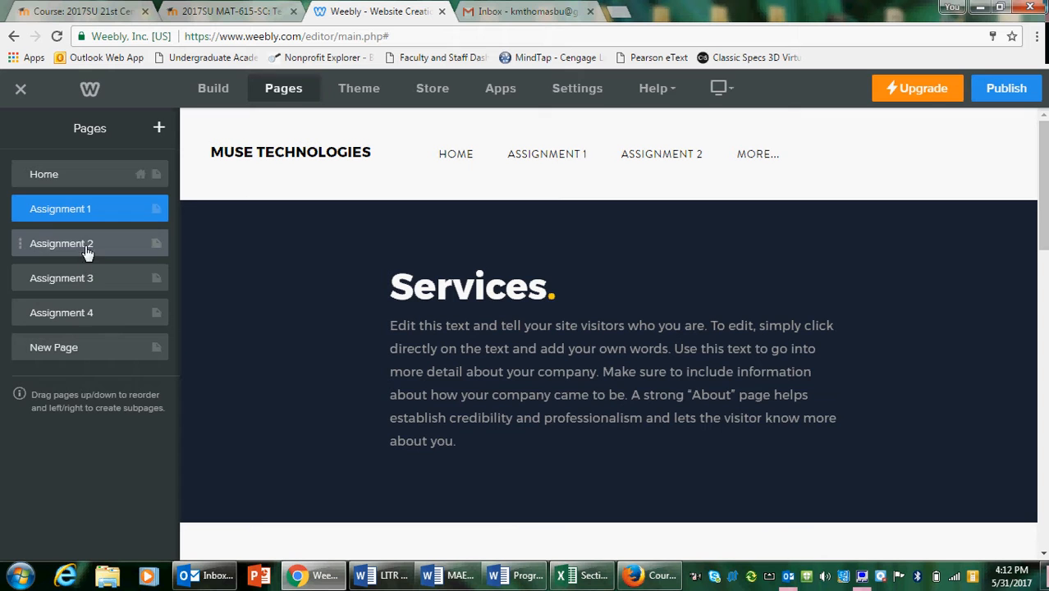
left_click(86, 245)
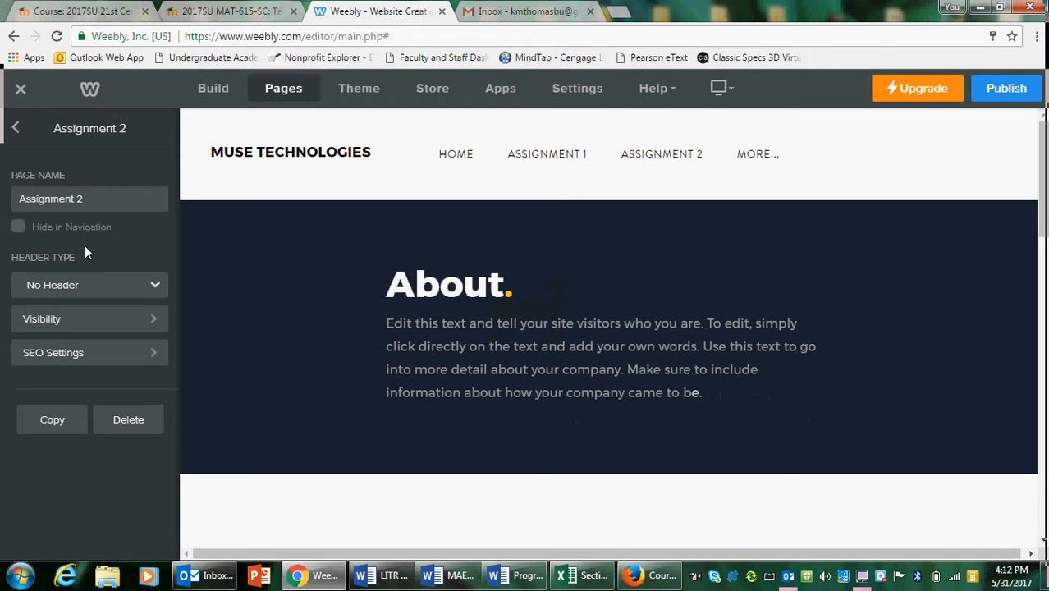
left_click(16, 128)
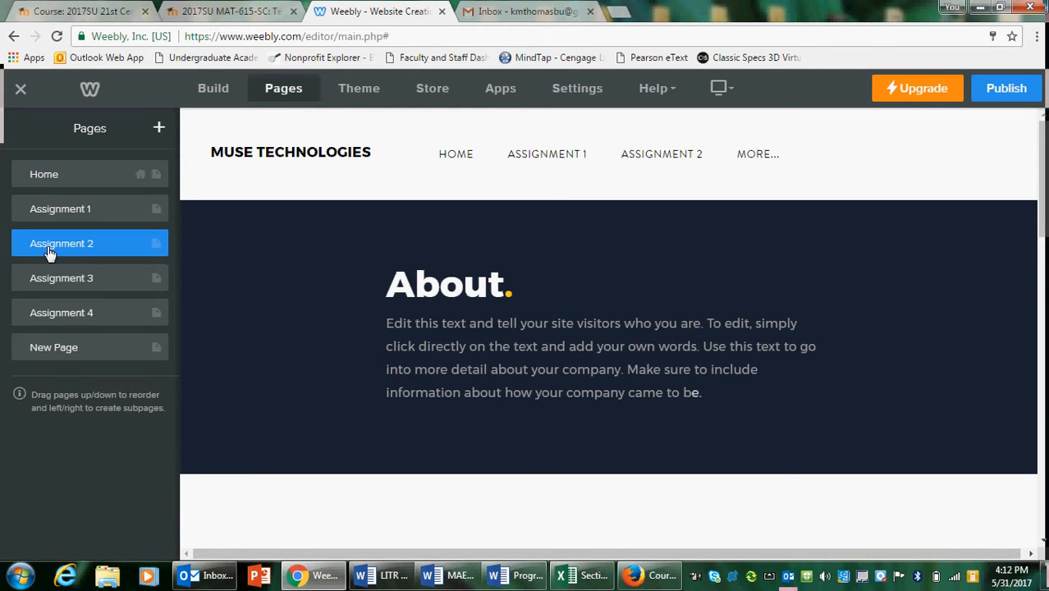
Open the Assignment 3 and Assignment 4 pages in turn to review their content, and return to the page list
left_click(54, 279)
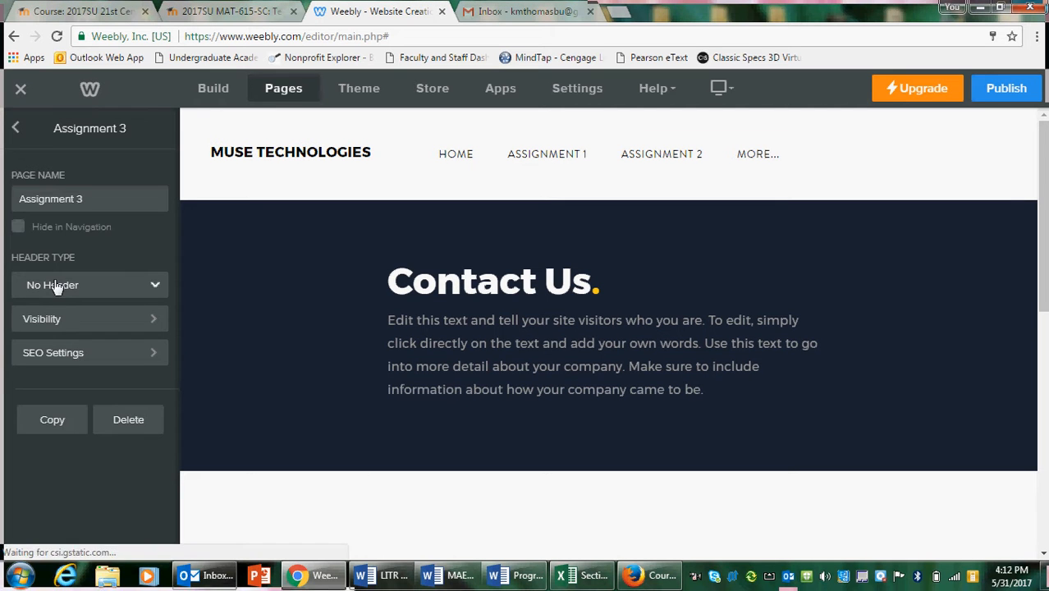
left_click(16, 129)
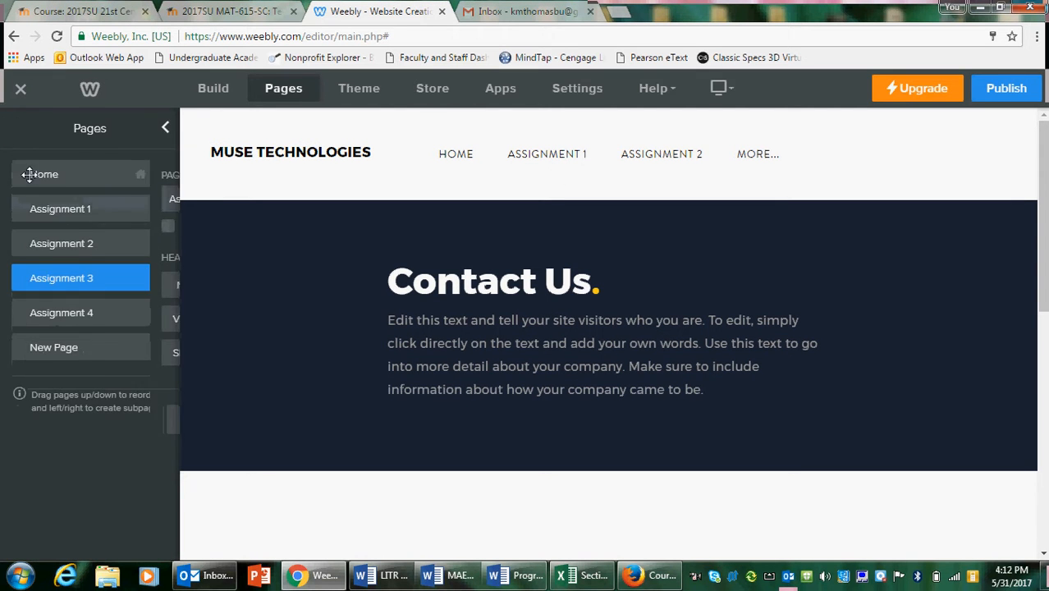
left_click(31, 314)
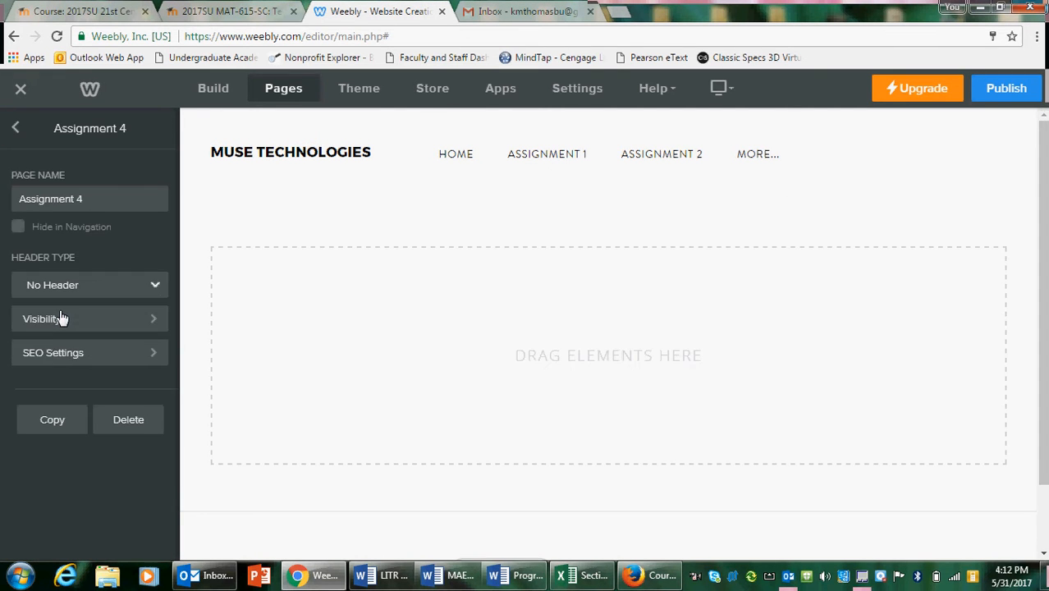
left_click(16, 128)
Delete the Assignment 1, Assignment 2 and Assignment 3 template pages from the site, confirming each removal
left_click(153, 220)
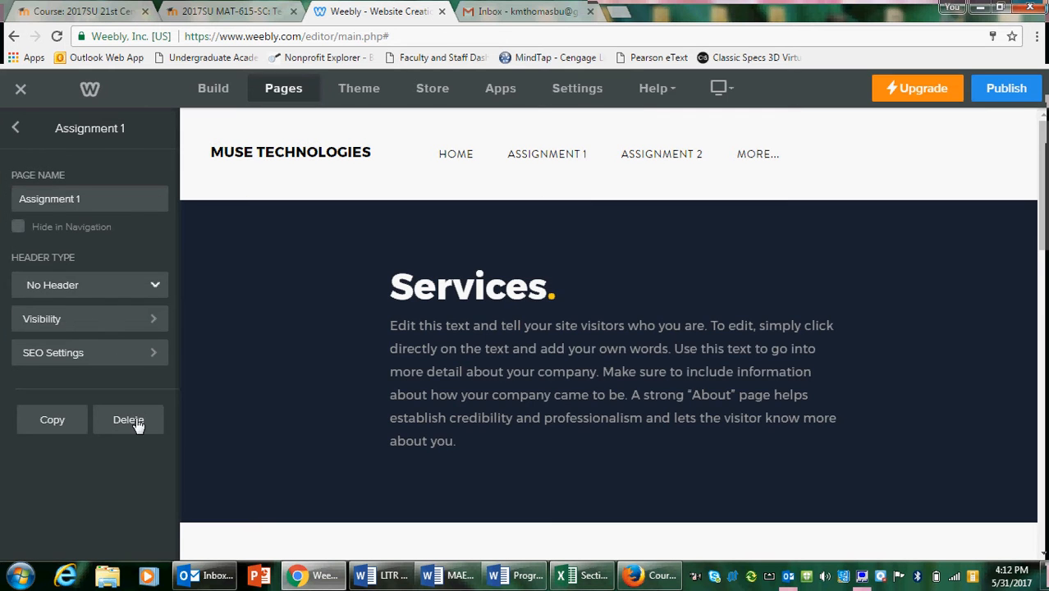
left_click(131, 419)
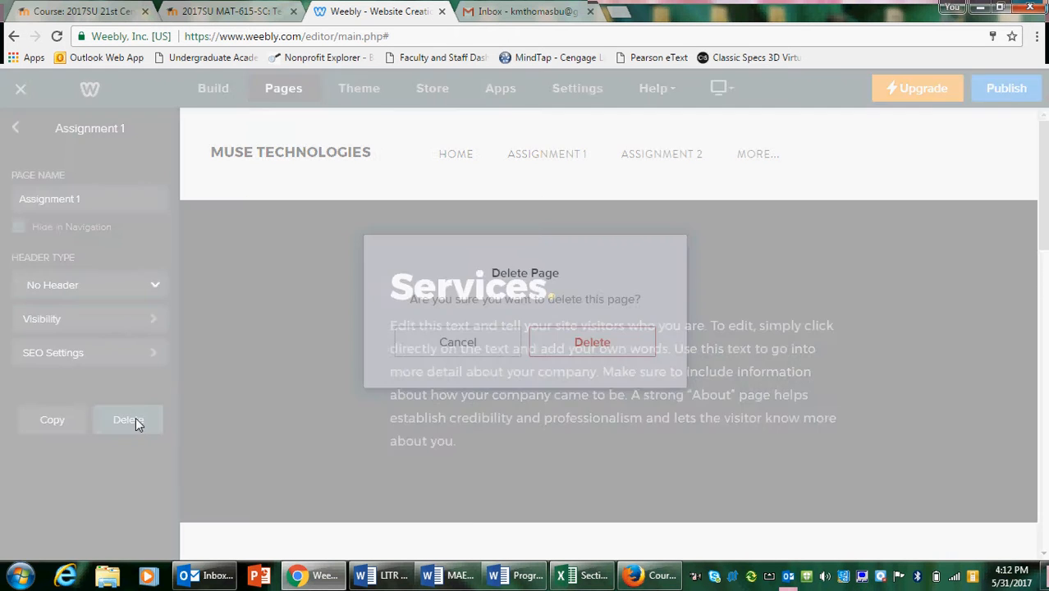
left_click(593, 339)
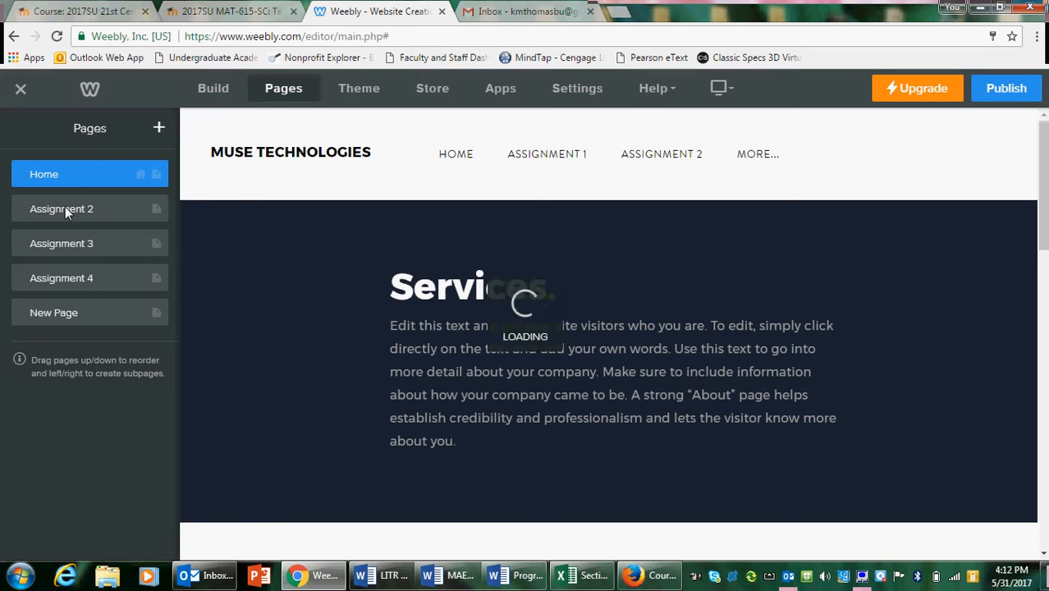
left_click(77, 212)
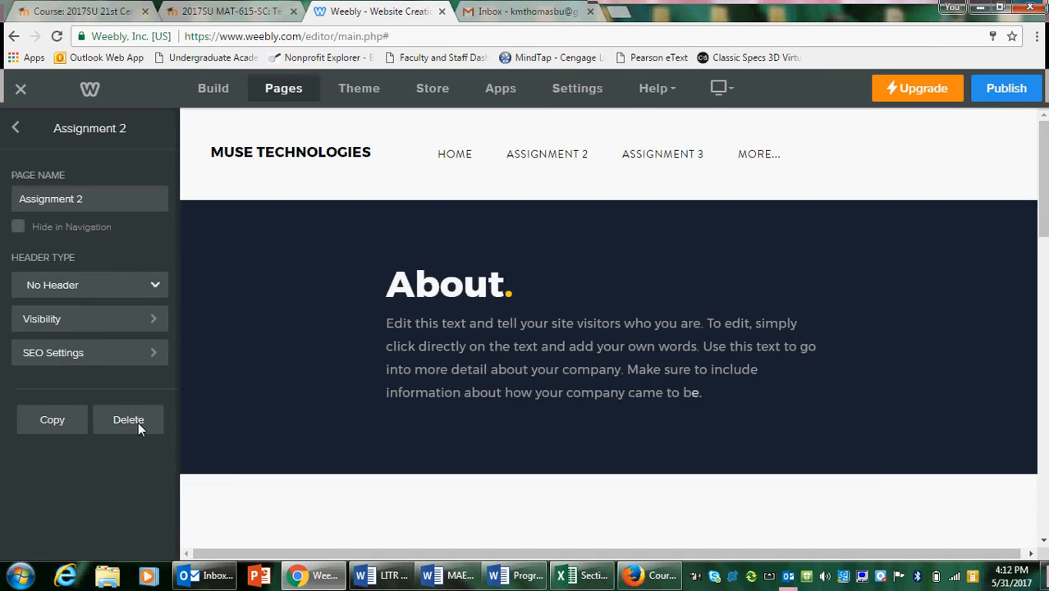
left_click(138, 422)
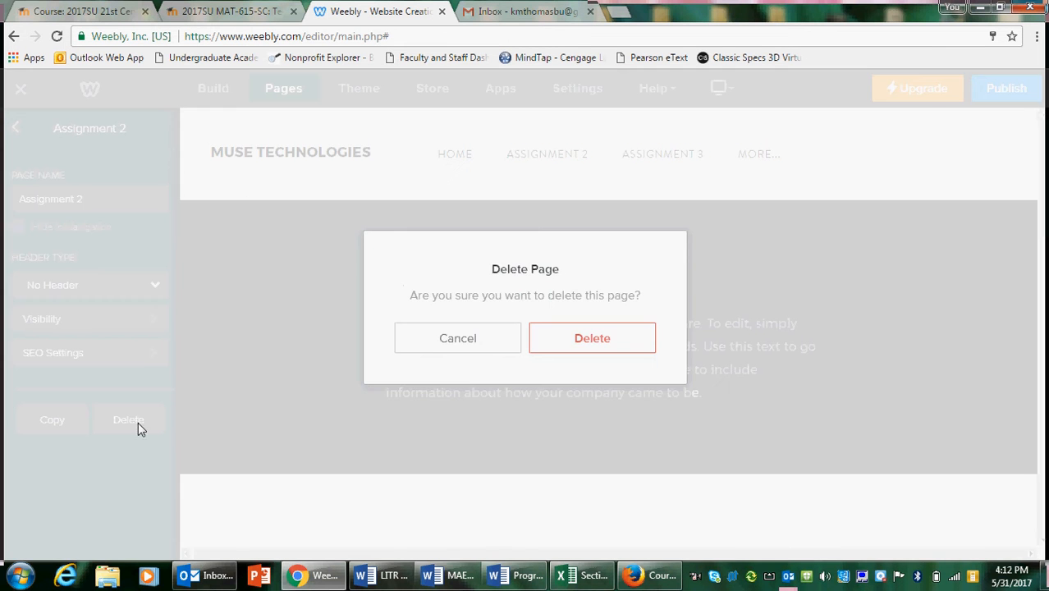
left_click(578, 343)
left_click(29, 214)
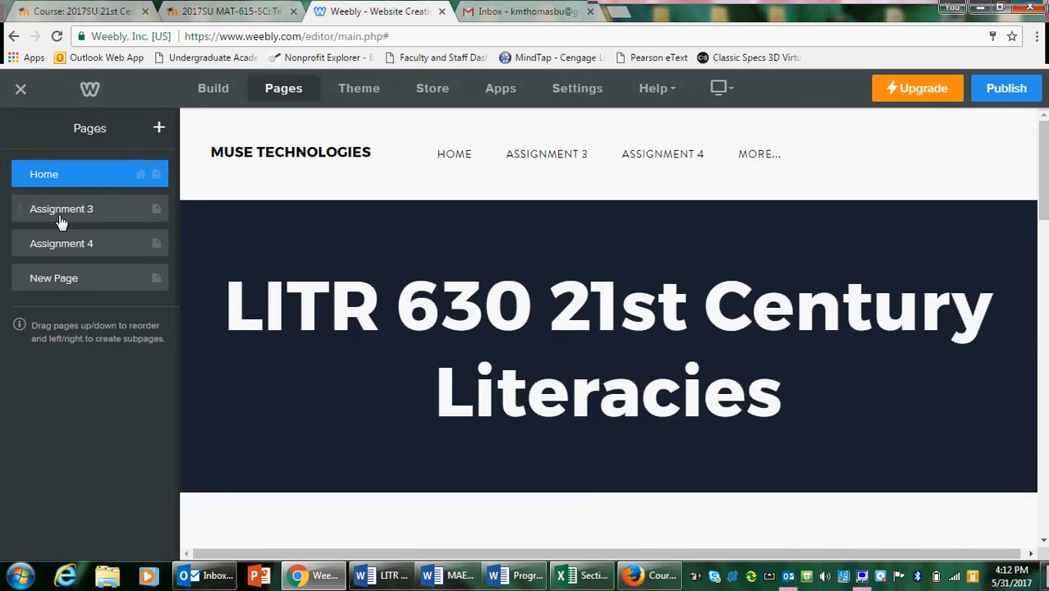
left_click(122, 421)
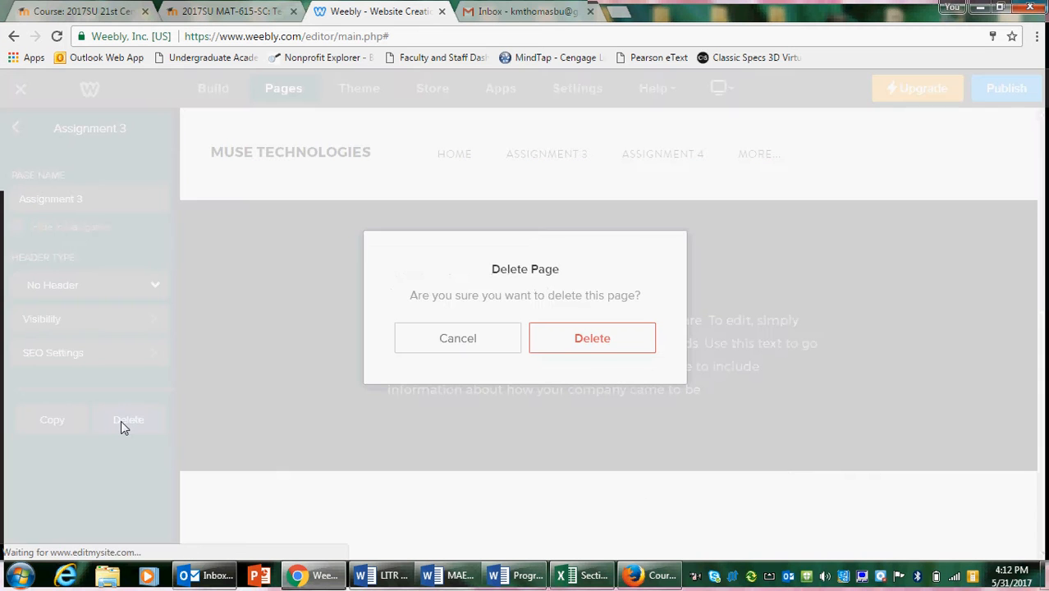
left_click(580, 337)
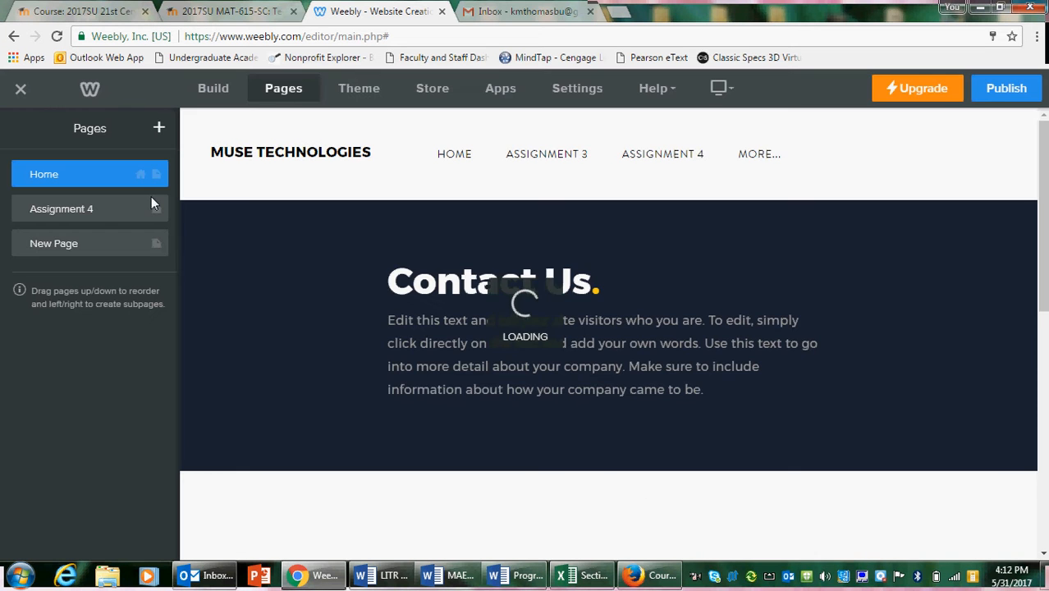
Add a new standard page named Assignment 1 to the site and check its header type options
left_click(159, 130)
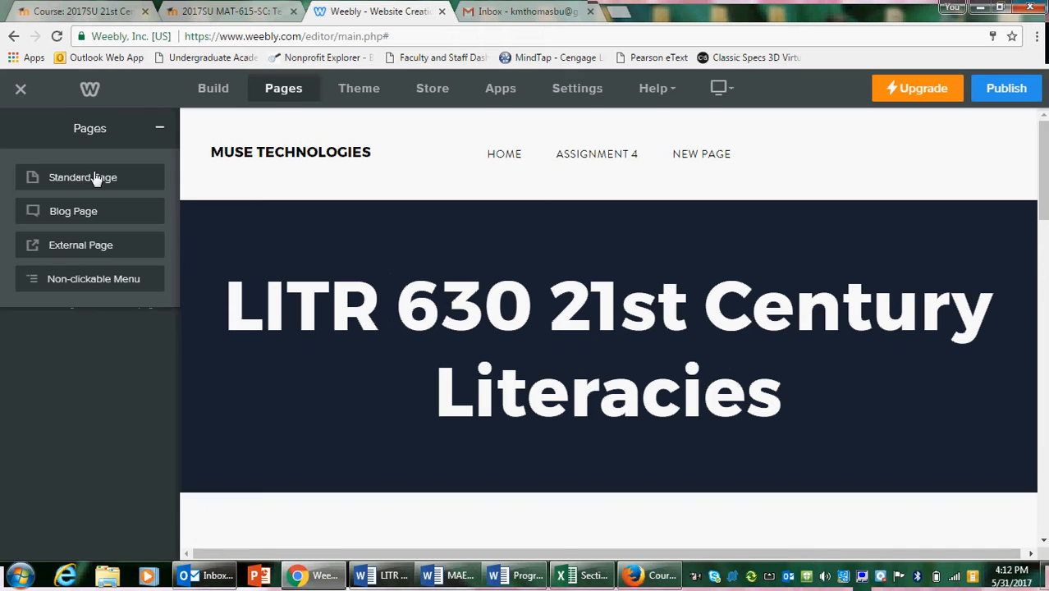
left_click(95, 179)
type("Assignme")
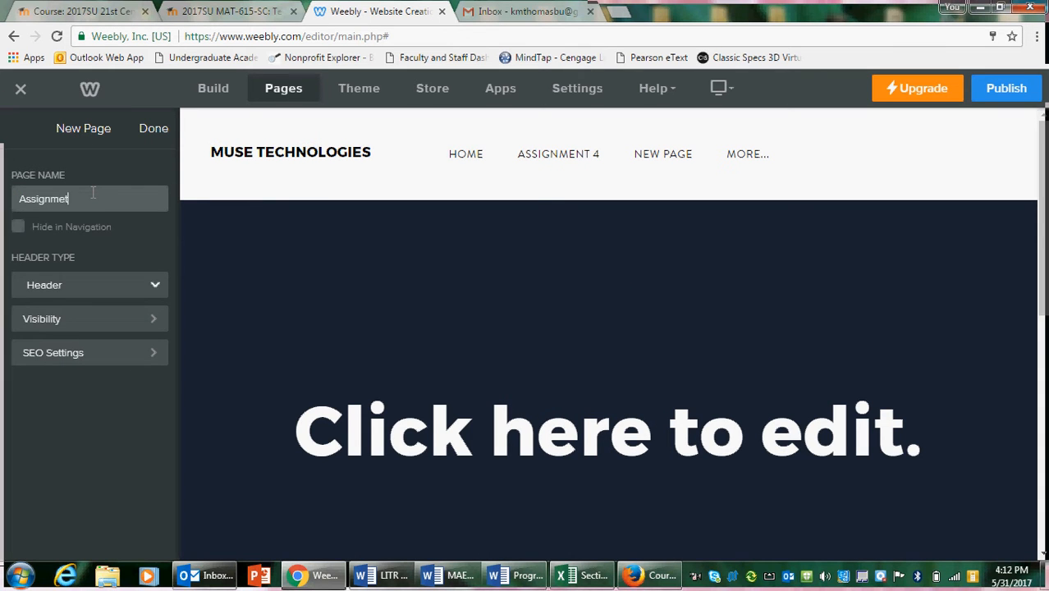
type("nt 1")
left_click(108, 289)
left_click(106, 325)
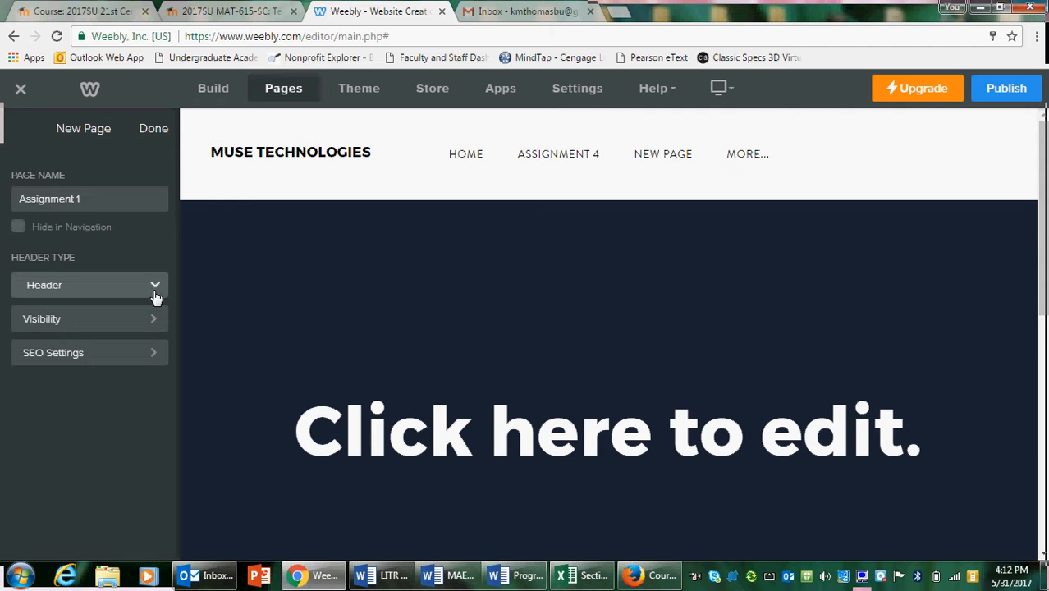
left_click(156, 130)
Duplicate the blank Assignment 4 page, rename the copy Assignment 1 and return to the page list
left_click(78, 215)
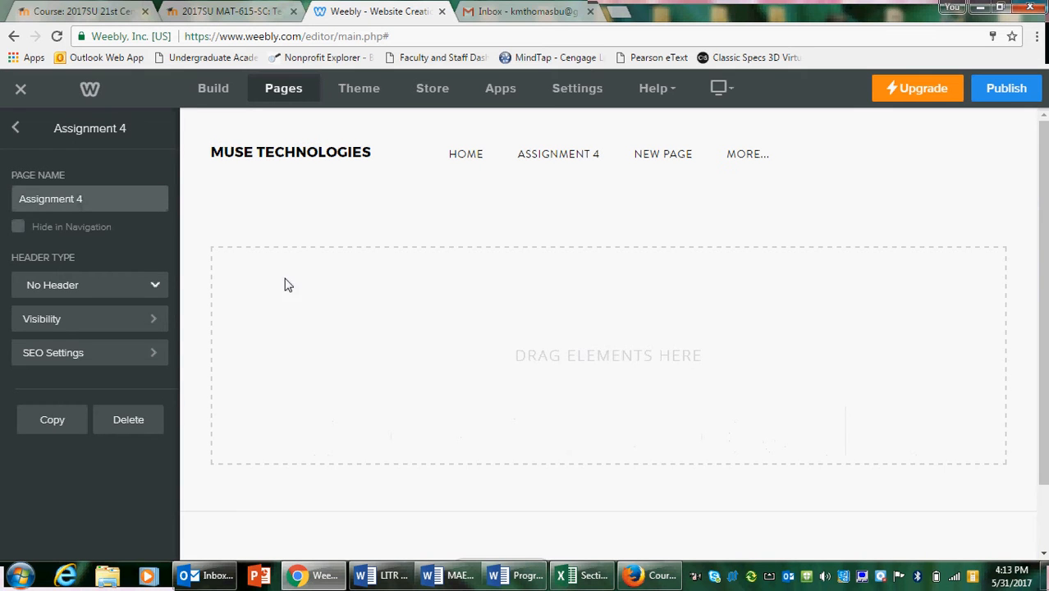
left_click(50, 420)
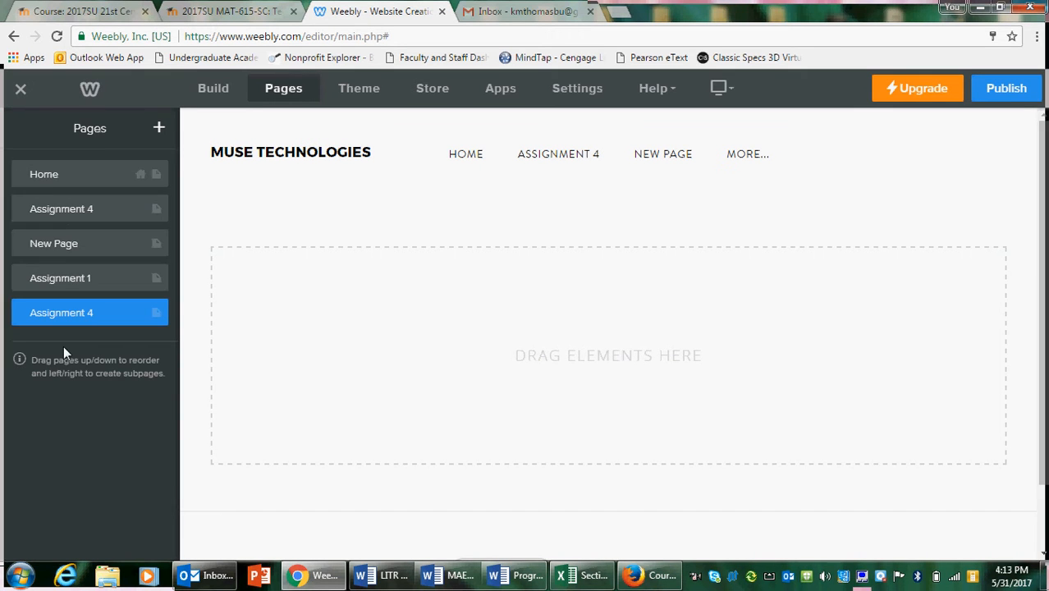
left_click(107, 320)
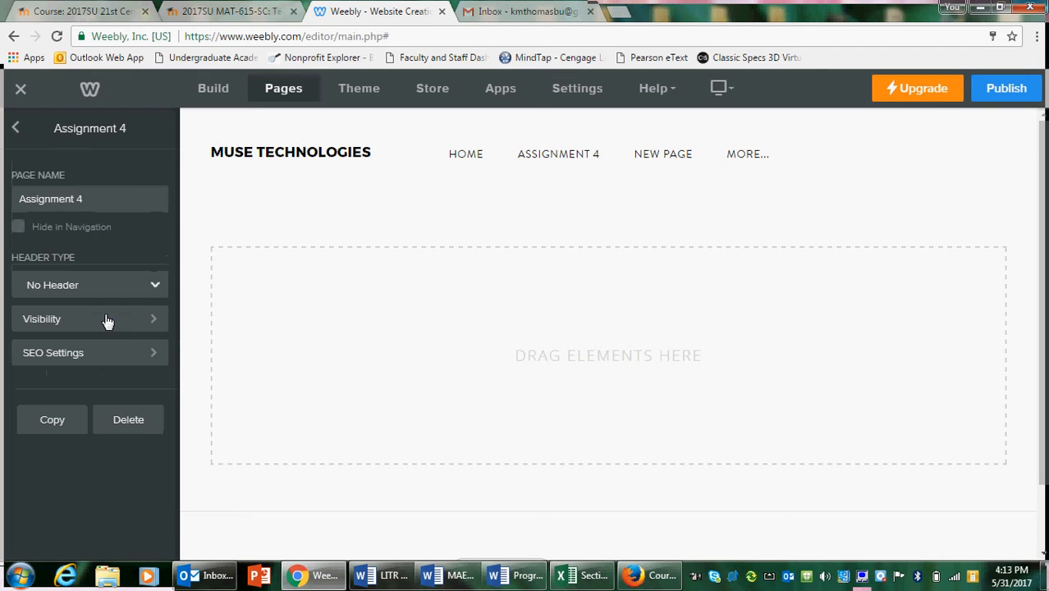
left_click_drag(107, 195, 80, 198)
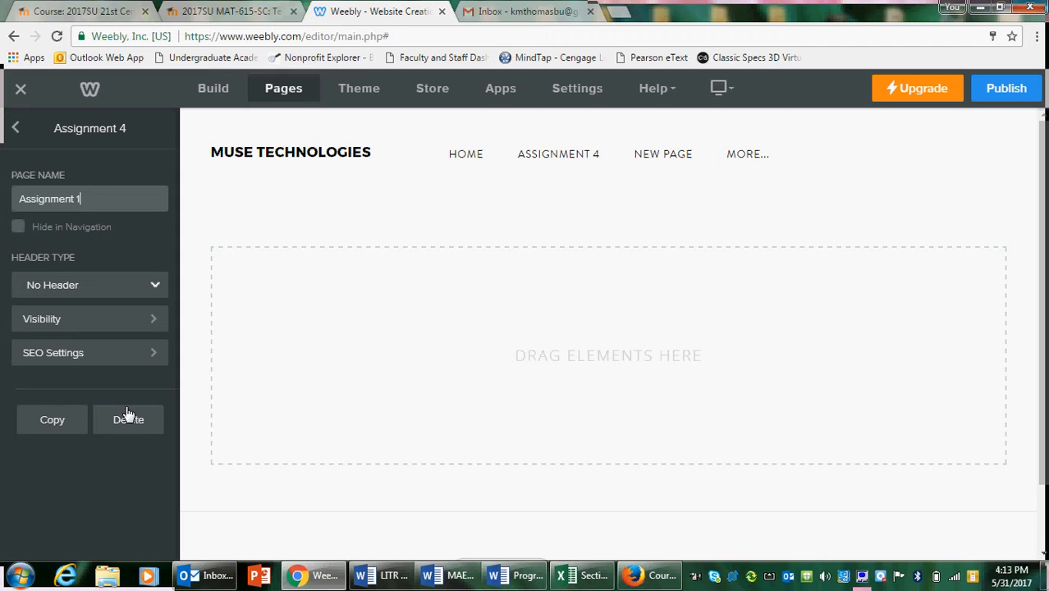
left_click(17, 134)
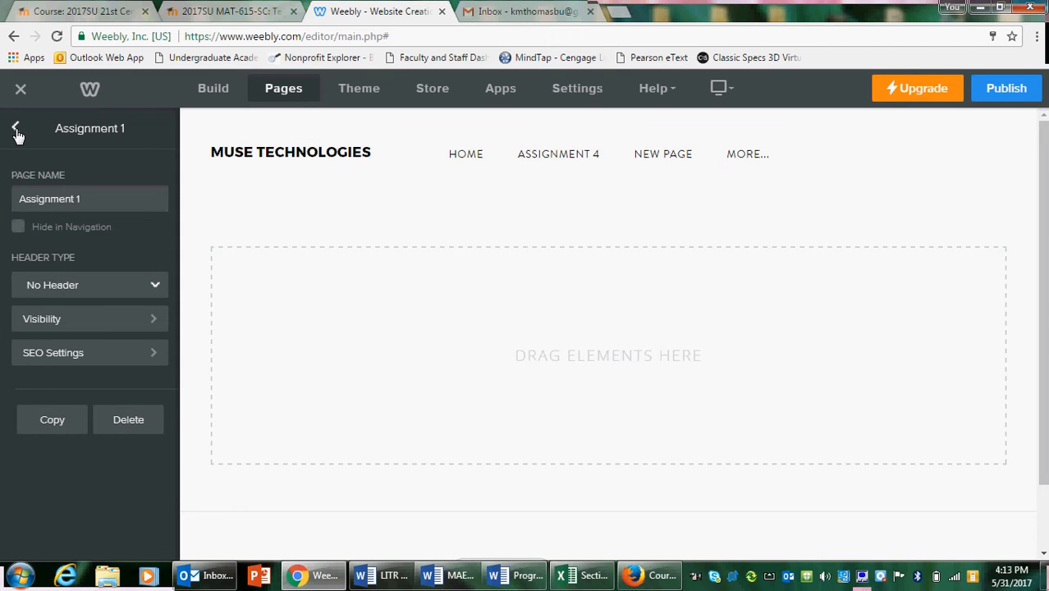
left_click(17, 135)
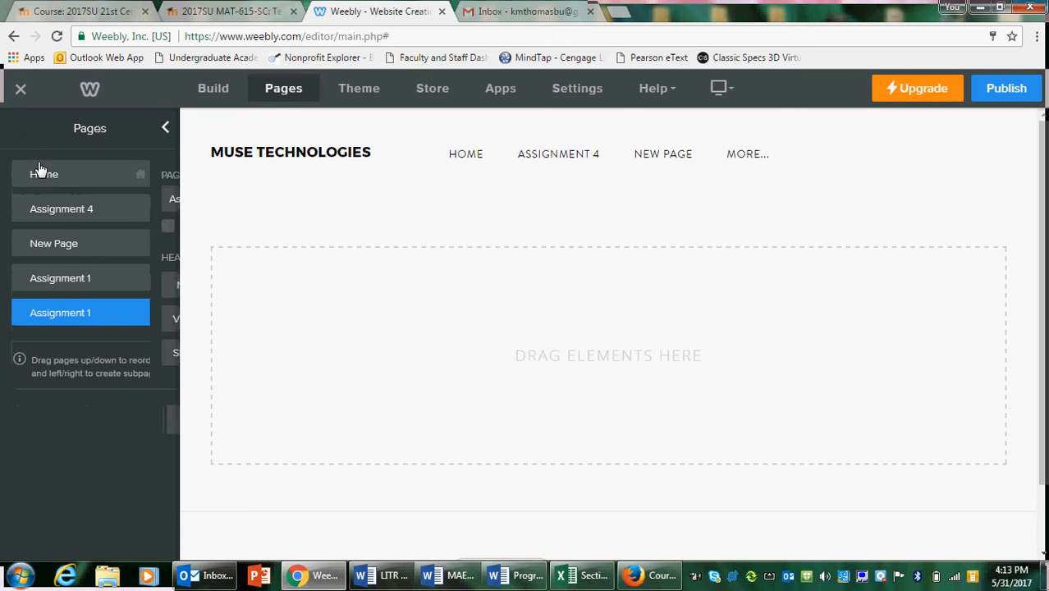
Delete the other Assignment 1 page, the one with a header, and confirm its removal
left_click(103, 283)
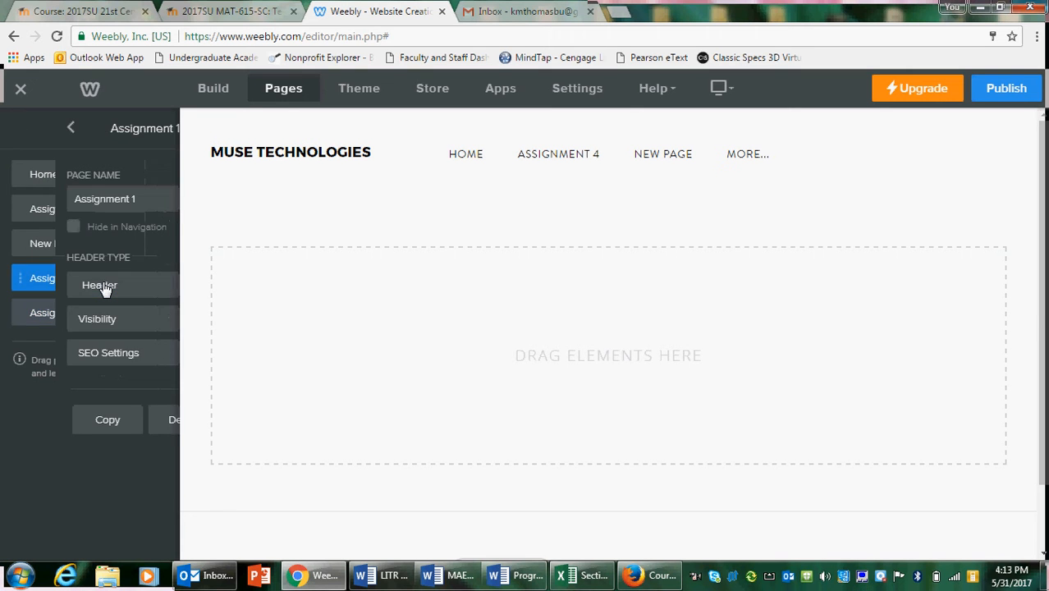
left_click(132, 425)
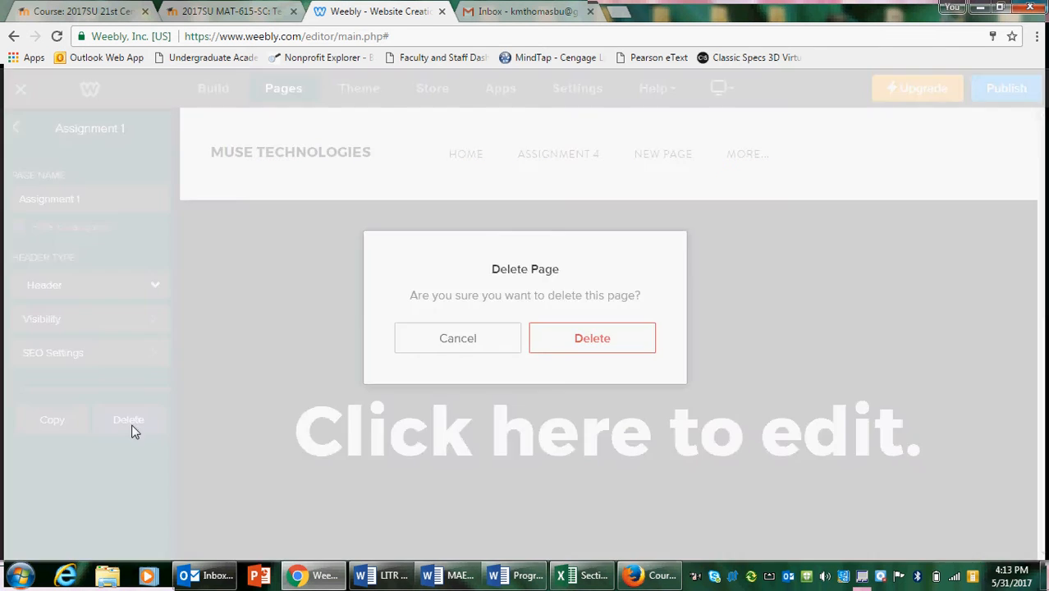
left_click(539, 348)
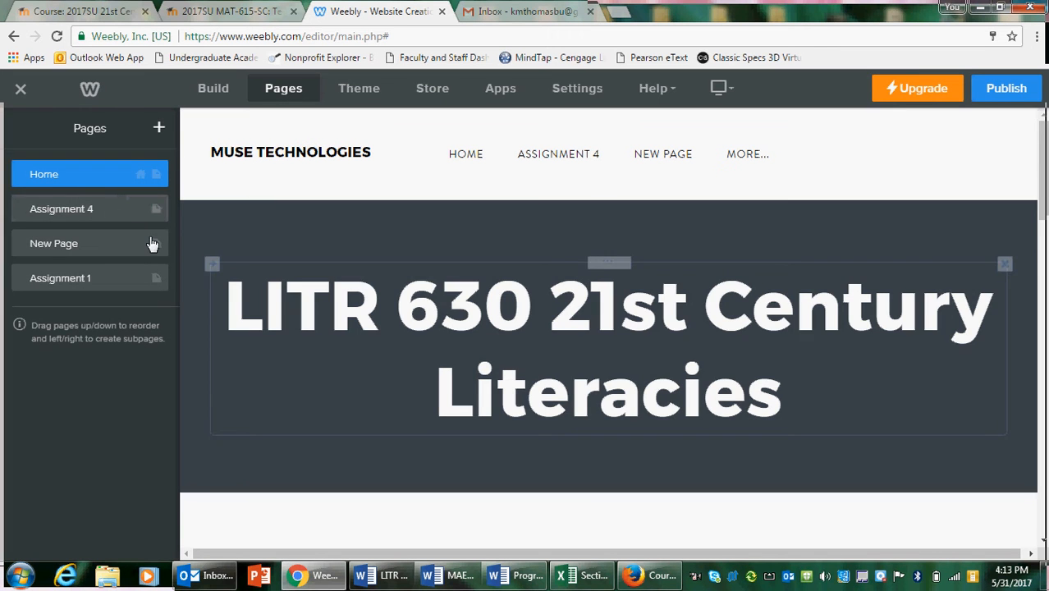
Move the Assignment 1 page directly below Home in the page order, above Assignment 4
left_click(109, 208)
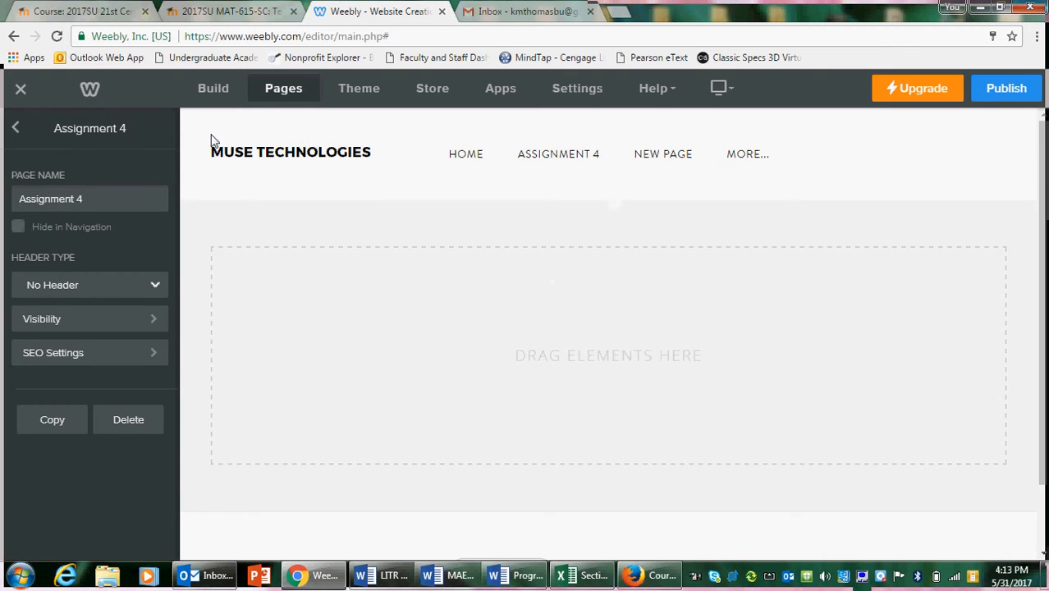
left_click(18, 132)
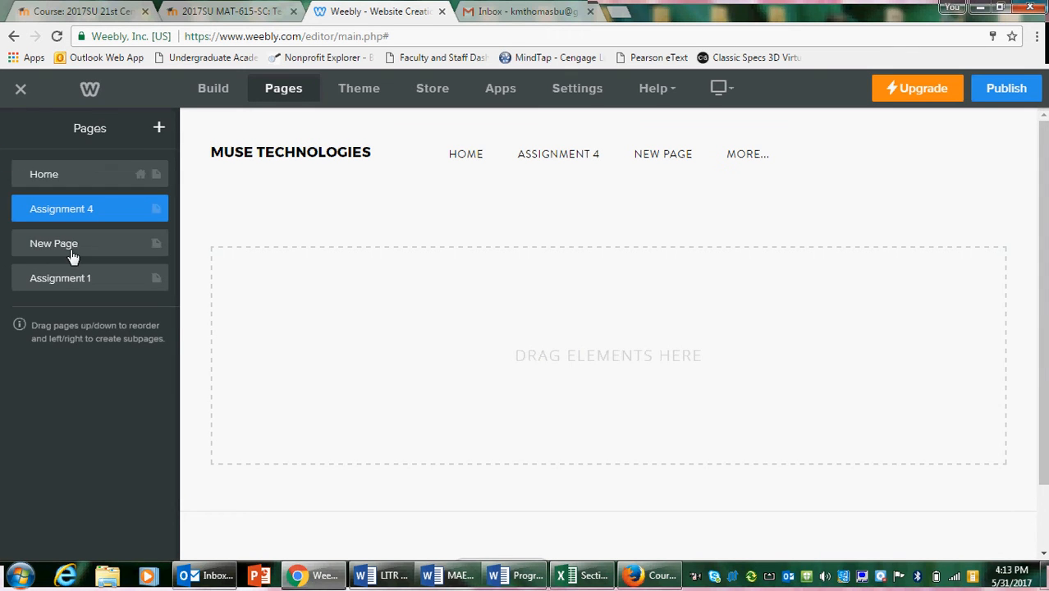
left_click_drag(83, 278, 73, 210)
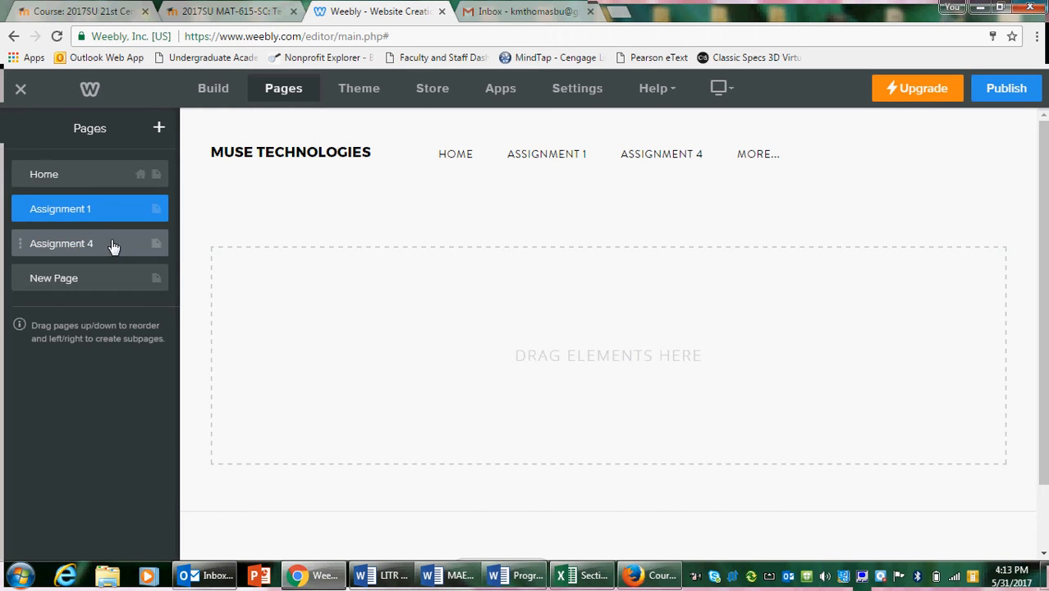
Duplicate the blank Assignment 4 page again, rename the copy Assignment 2 and return to the page list
left_click(111, 243)
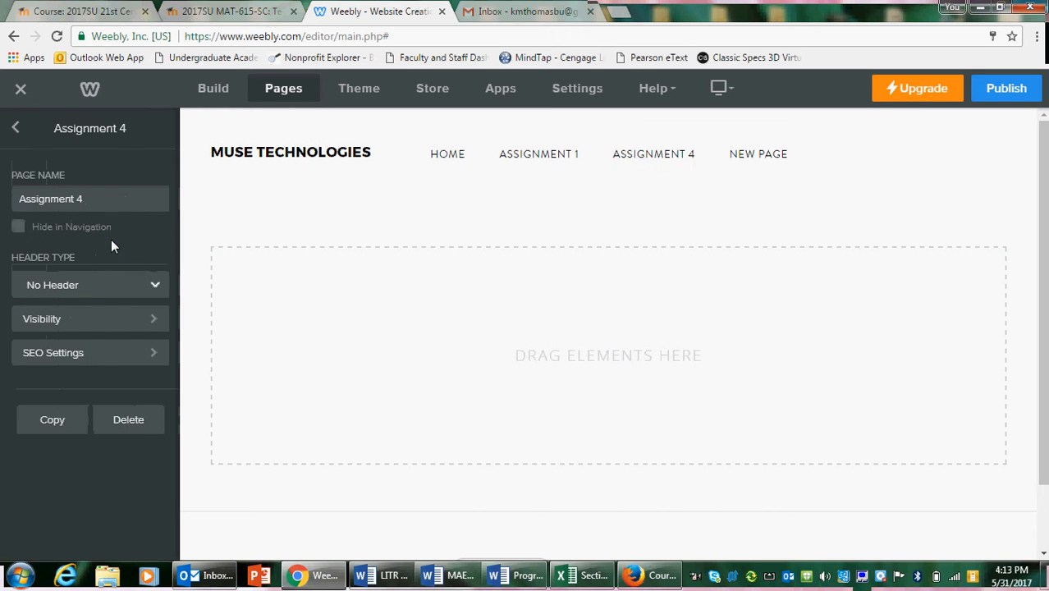
left_click(50, 422)
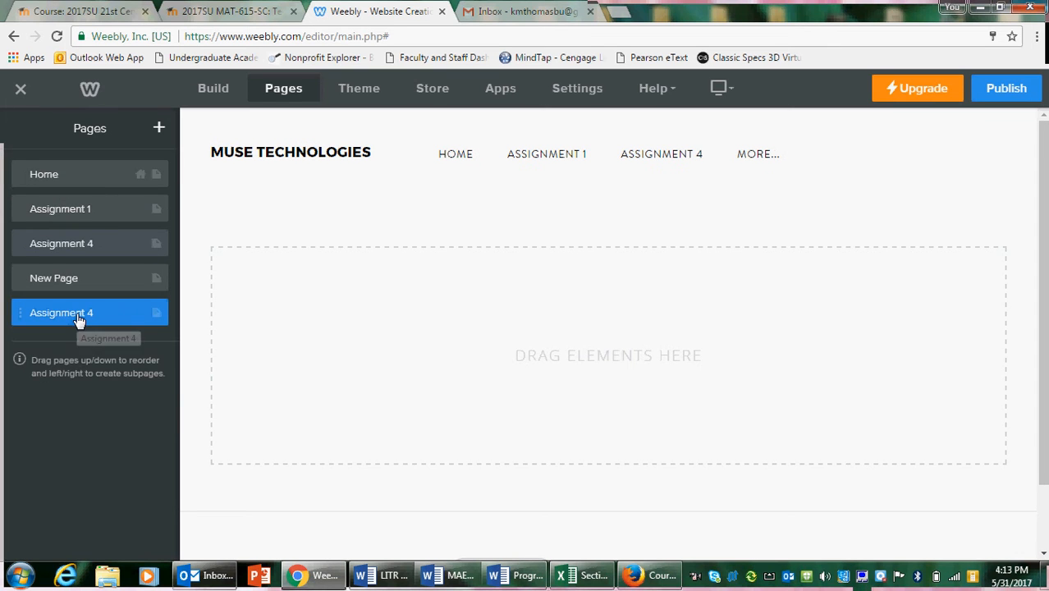
left_click(74, 320)
left_click(134, 197)
double_click(80, 199)
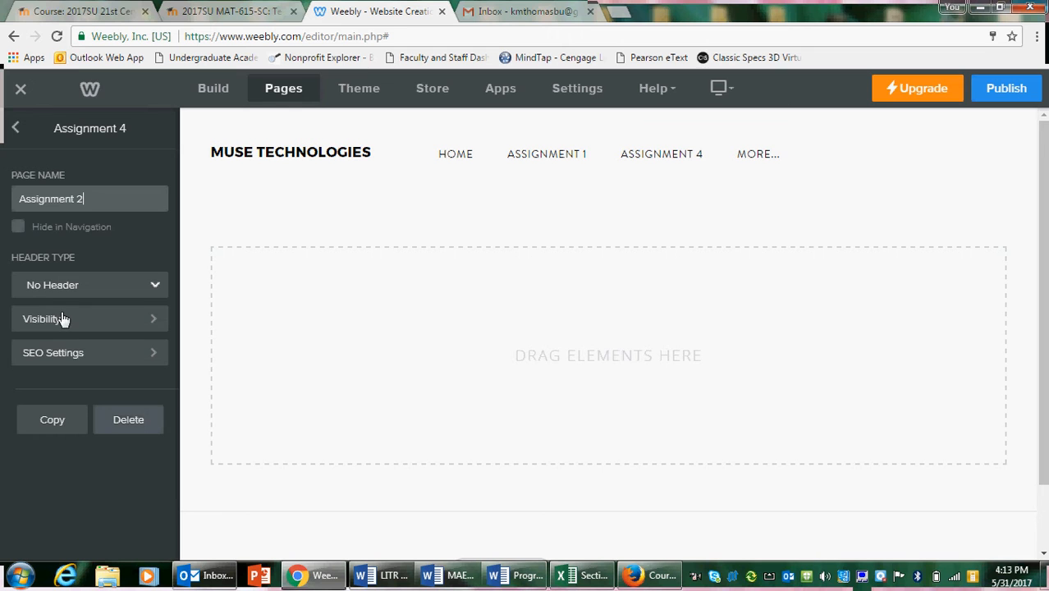
left_click(18, 129)
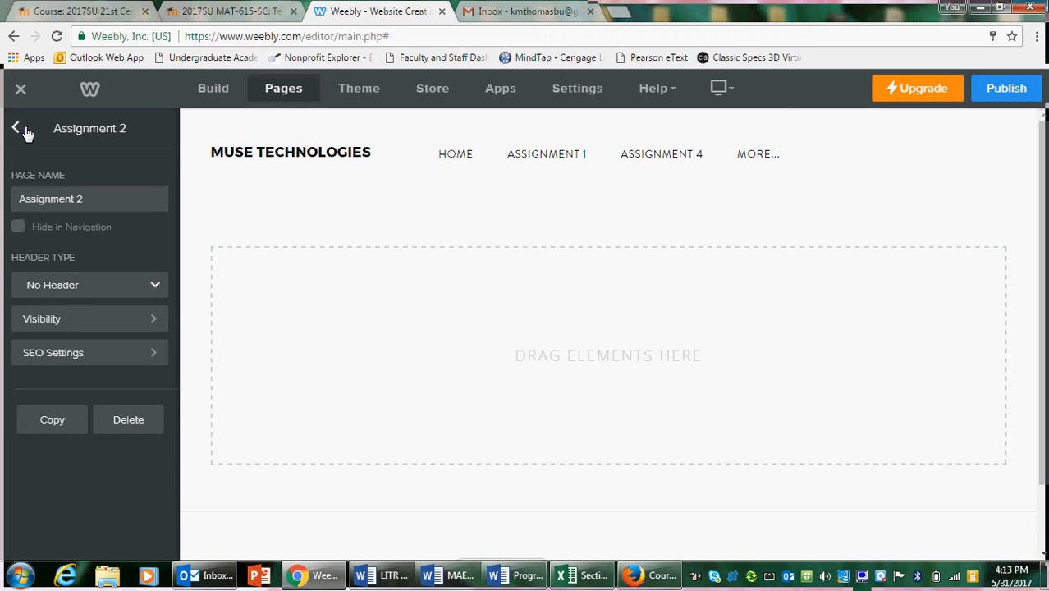
left_click(18, 129)
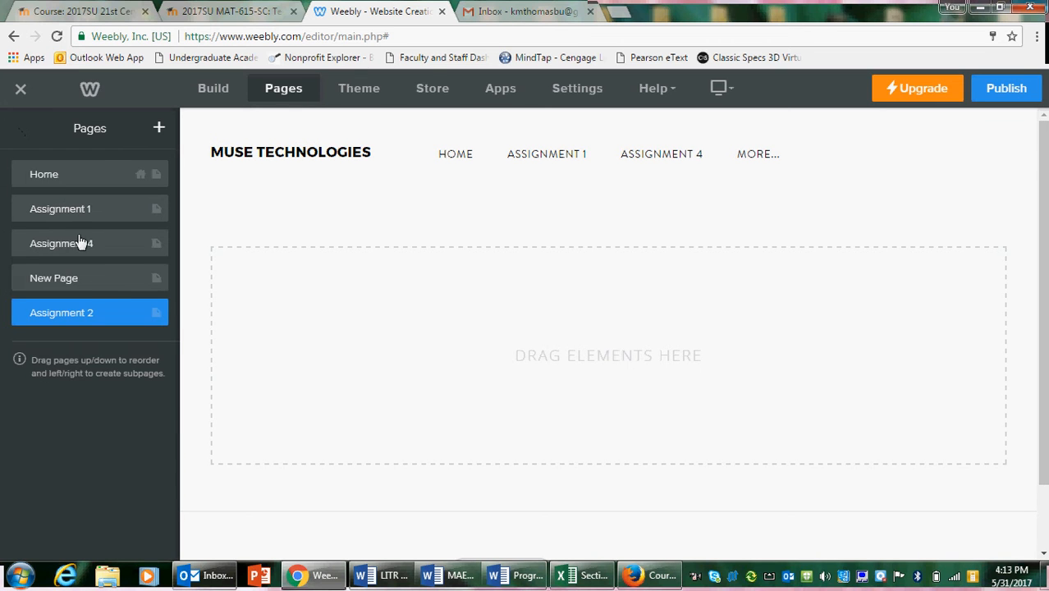
Delete the unused page named New Page and confirm its removal
left_click(99, 289)
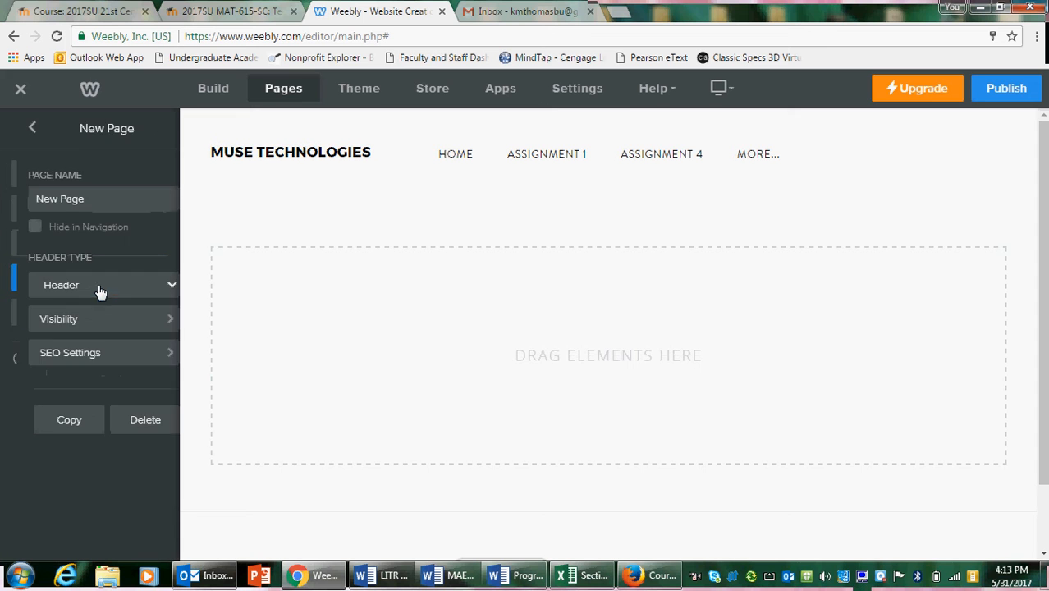
left_click(145, 419)
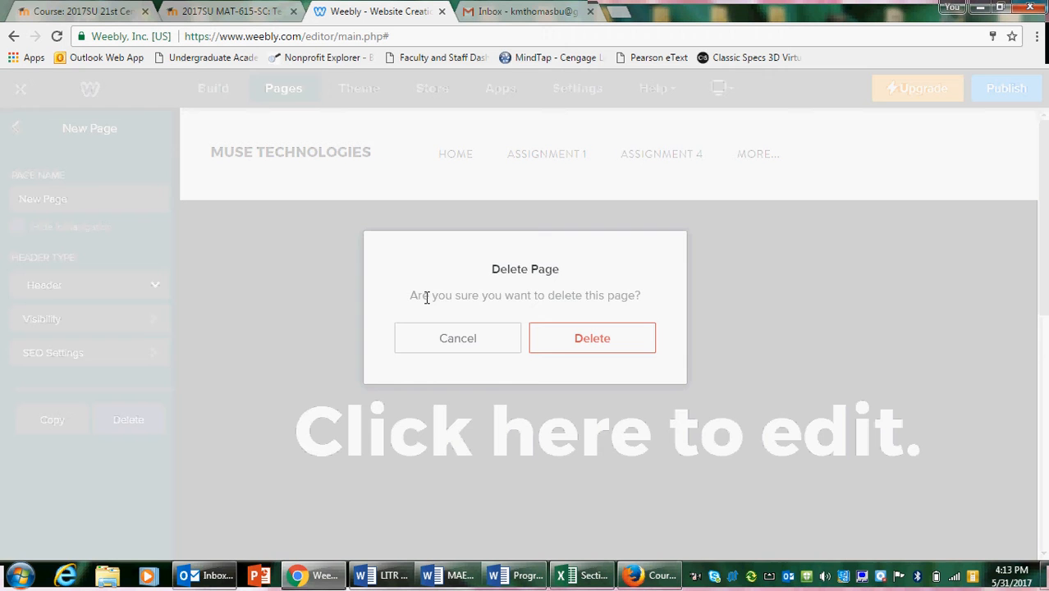
left_click(566, 340)
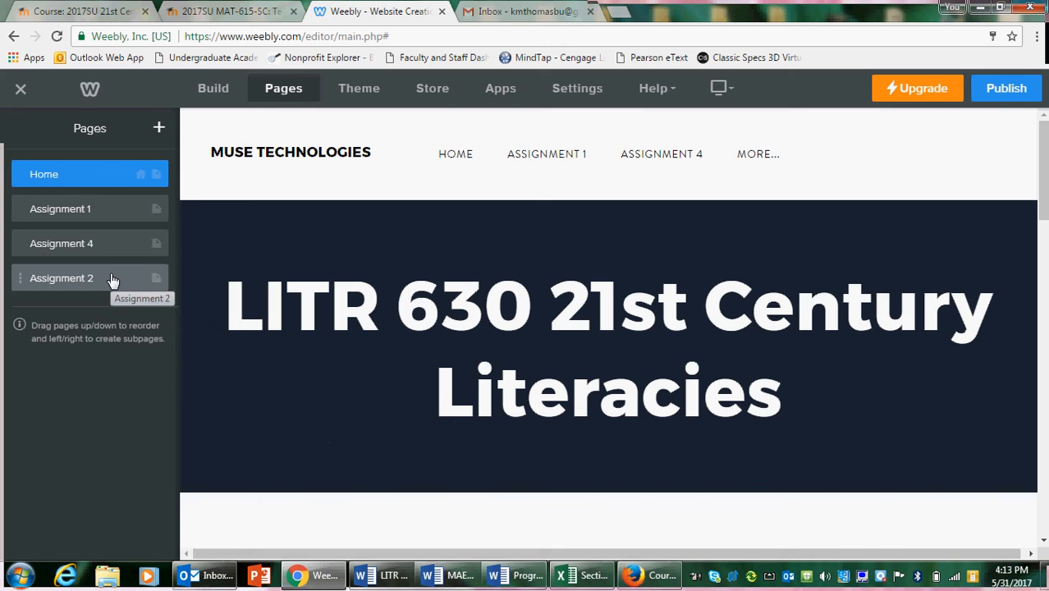
Move the Assignment 2 page between Assignment 1 and Assignment 4, and open the Assignment 4 page's settings
left_click_drag(110, 277, 108, 250)
left_click(111, 279)
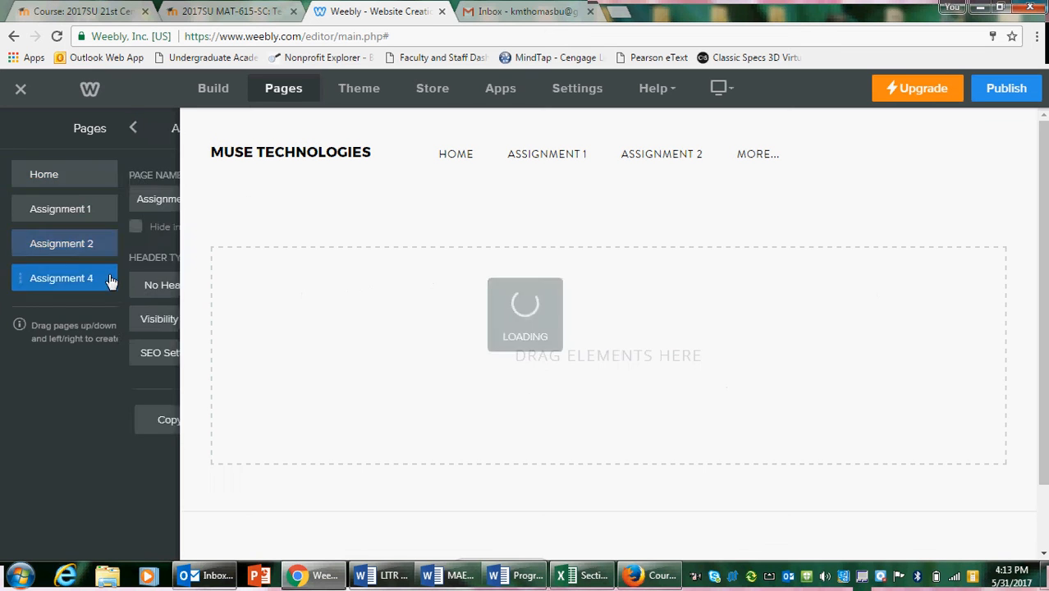
Duplicate the blank Assignment 4 page and rename the copy Assignment 3
left_click(52, 421)
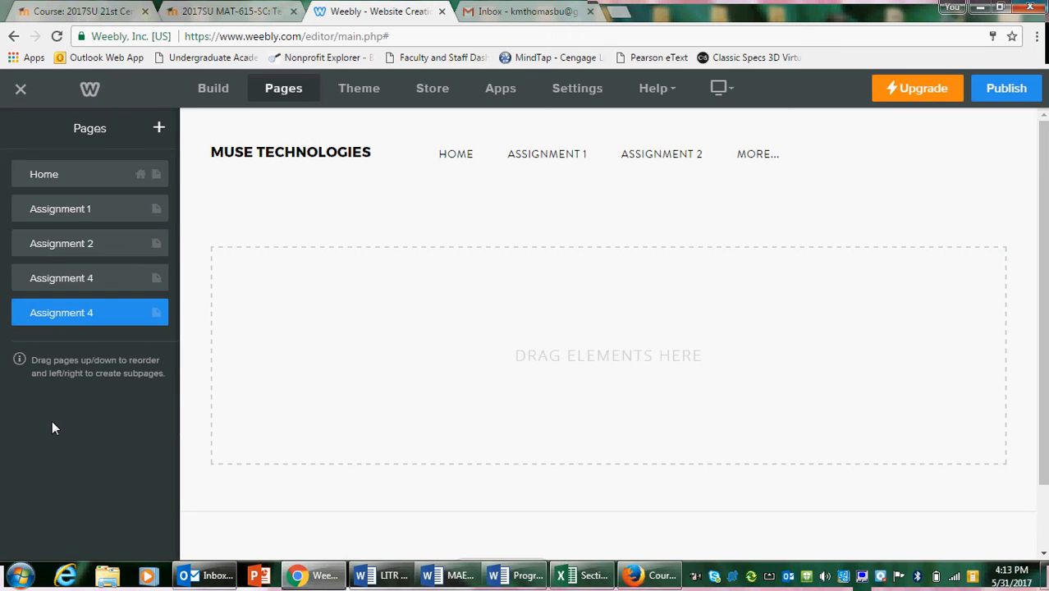
left_click(91, 320)
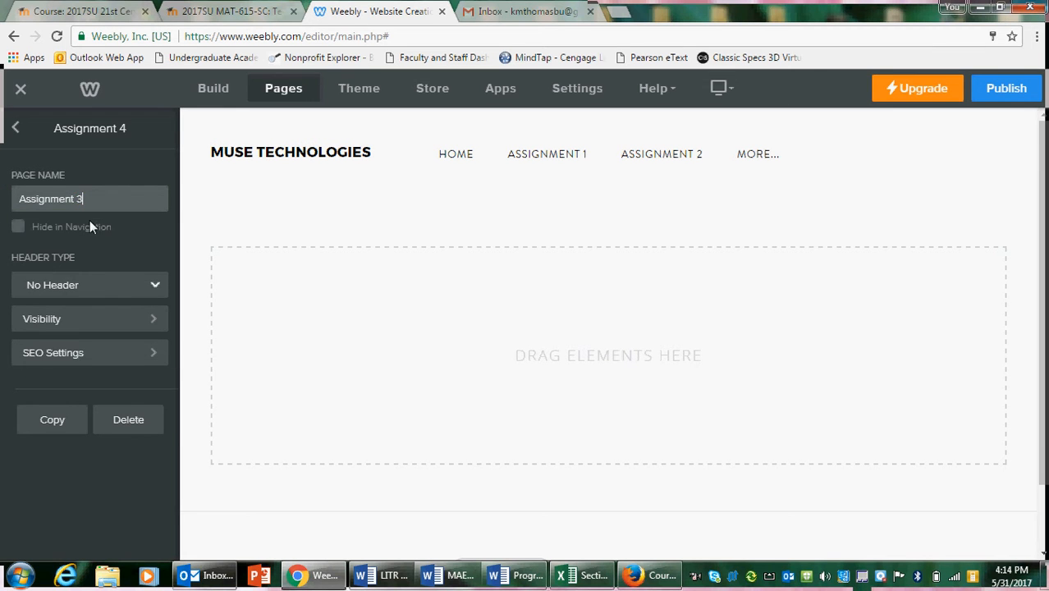
left_click(16, 135)
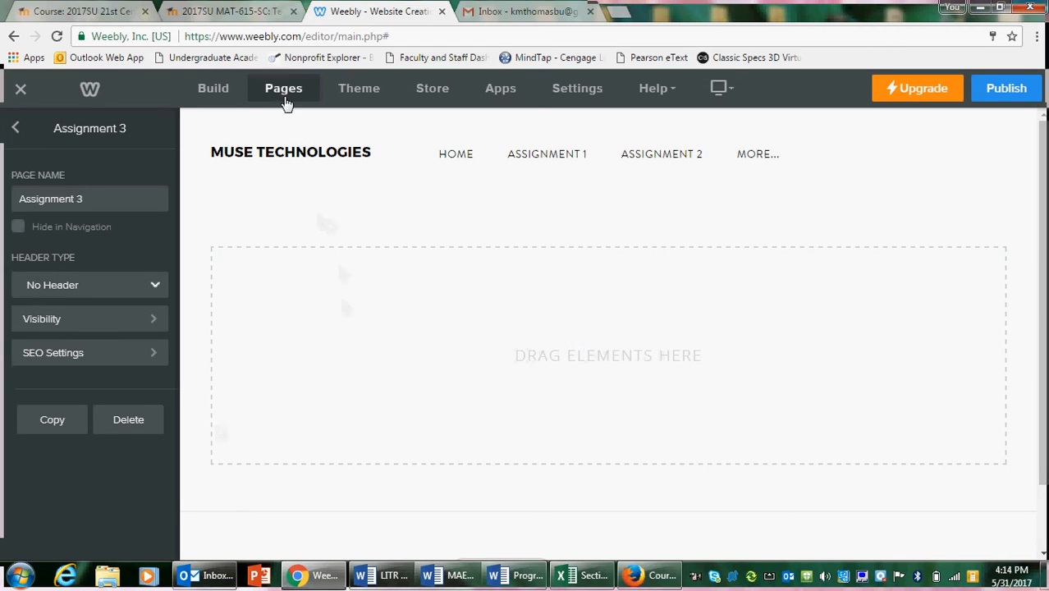
Turn off the MUSE TECHNOLOGIES site title in the page header and return to the page list
left_click(264, 153)
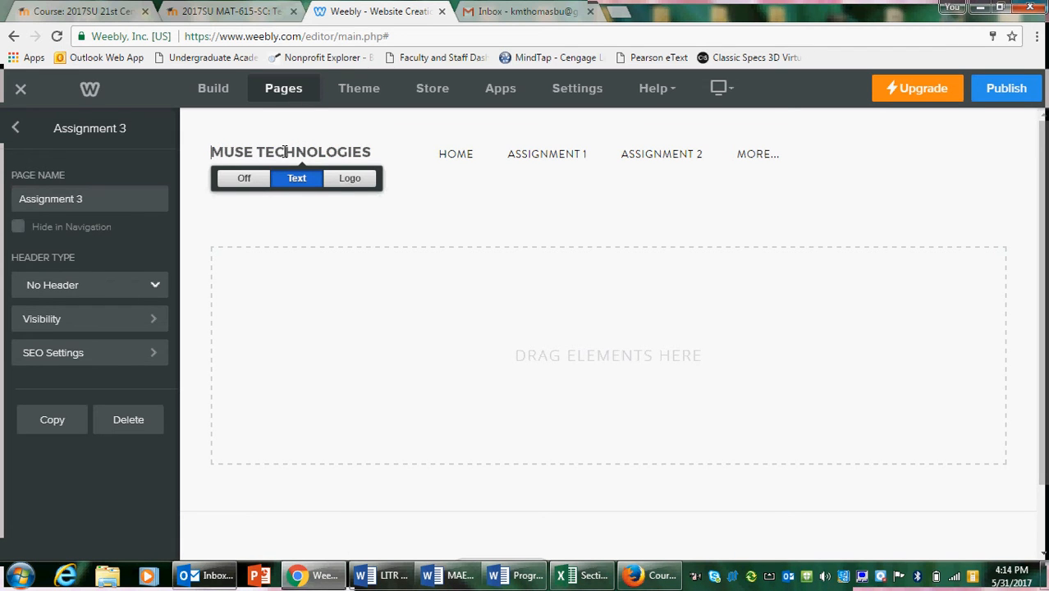
left_click(246, 177)
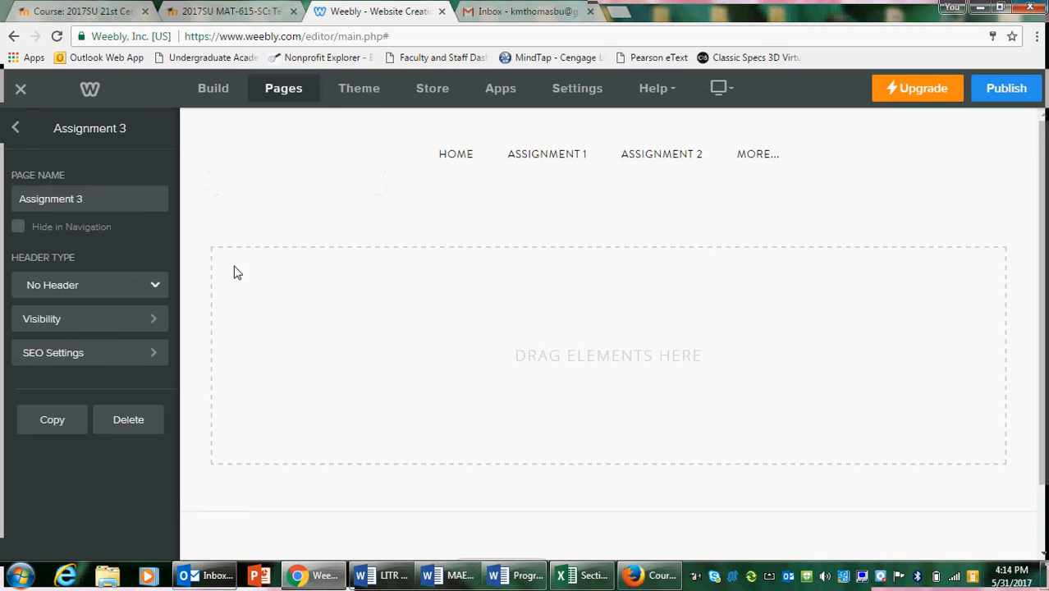
left_click(18, 131)
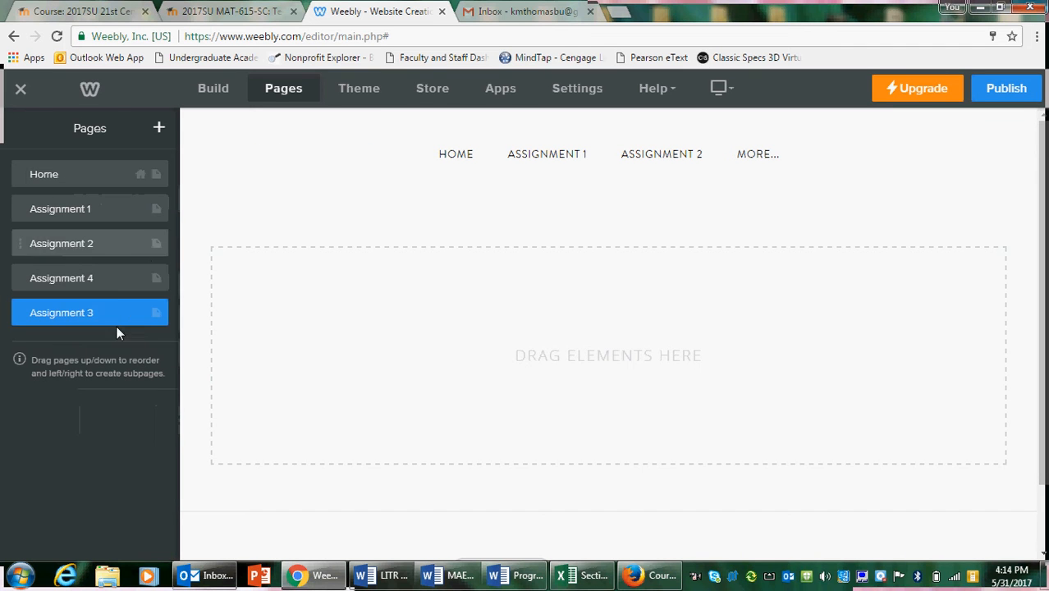
Move the Assignment 3 page between Assignment 2 and Assignment 4 in the page order
left_click_drag(107, 326, 107, 299)
left_click(69, 304)
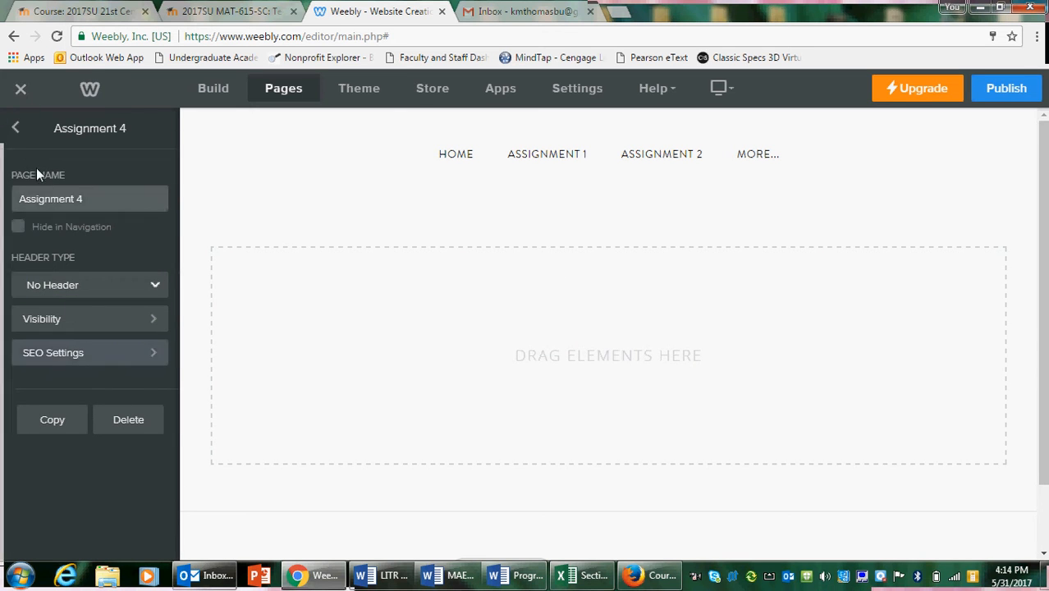
left_click(17, 129)
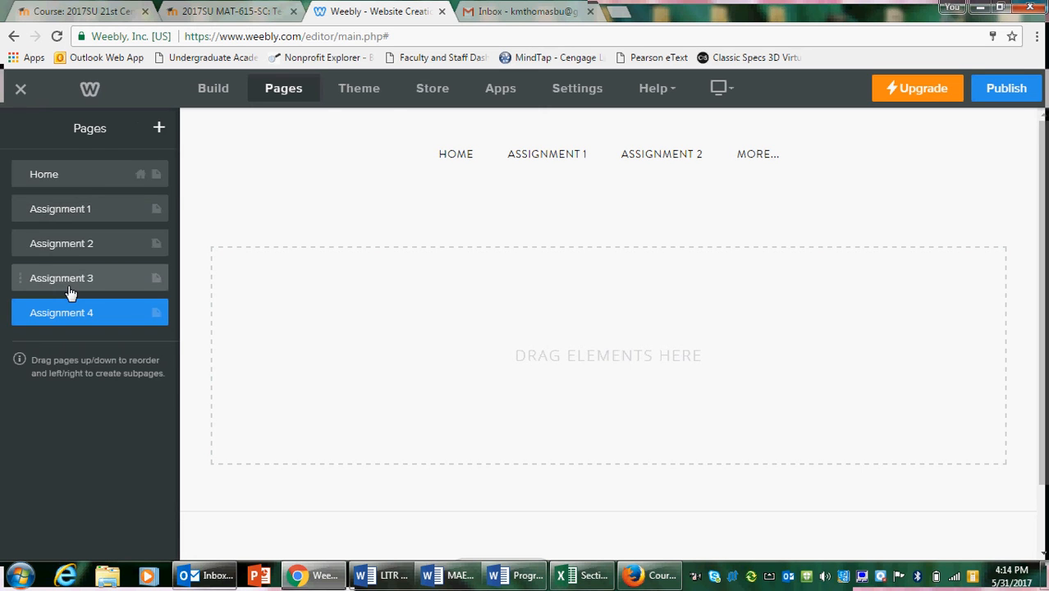
Check the Assignment 3, Assignment 2, Assignment 1 and Home pages one after another
left_click(37, 278)
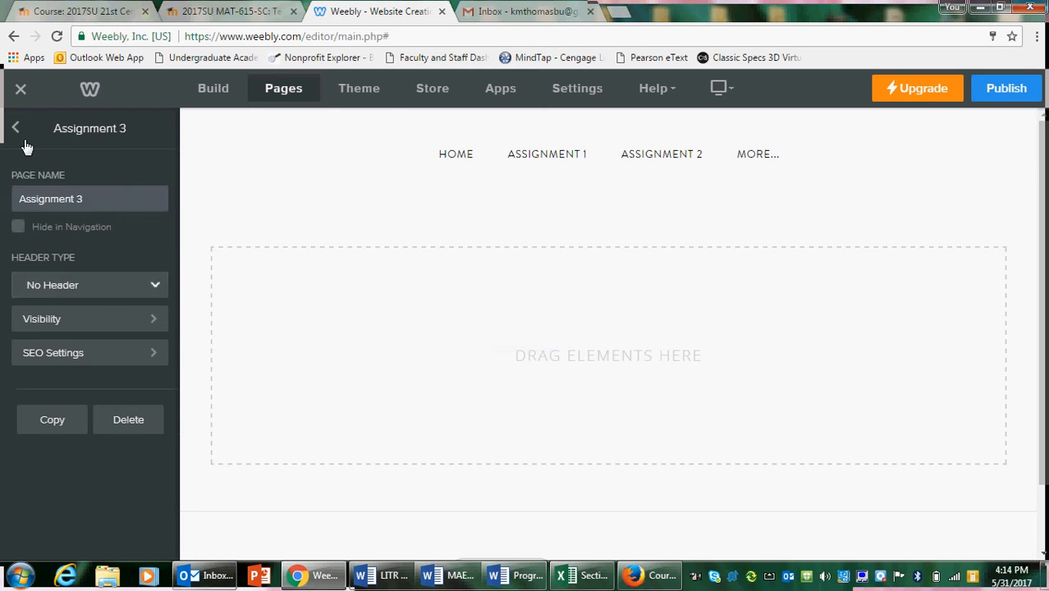
left_click(16, 128)
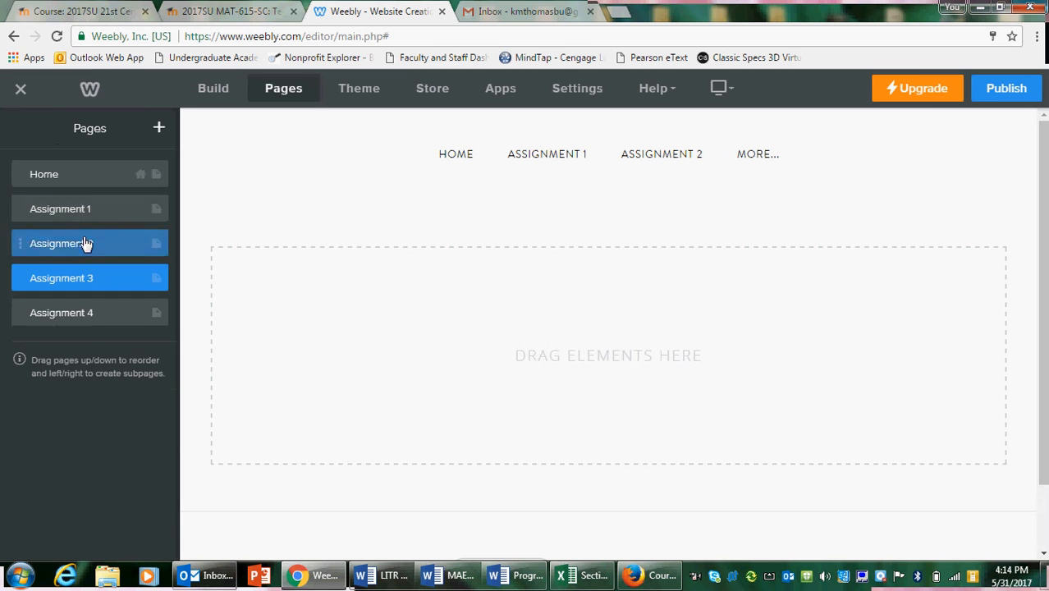
left_click(86, 240)
left_click(16, 129)
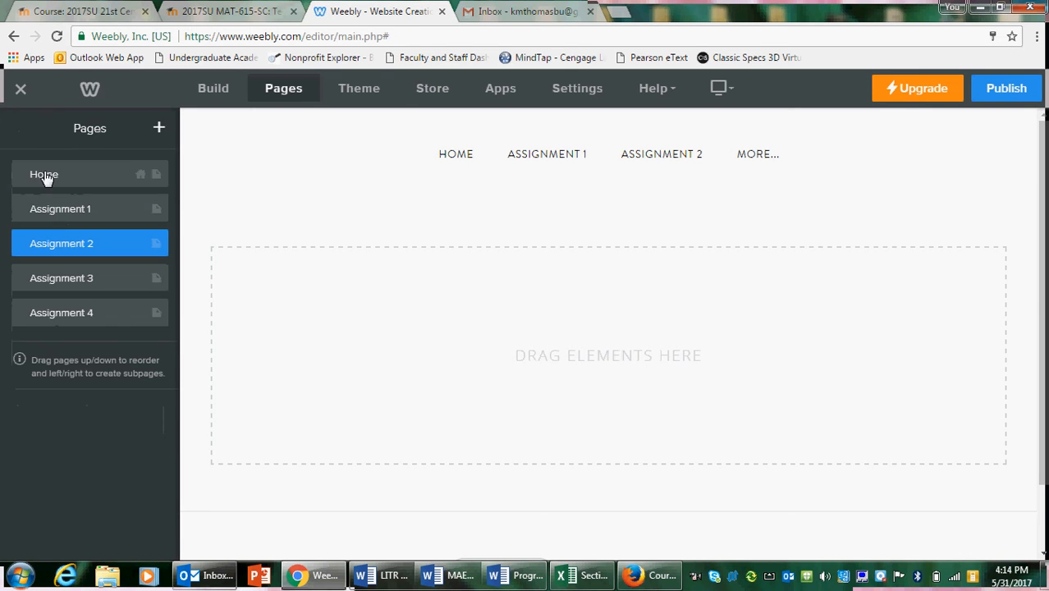
left_click(56, 209)
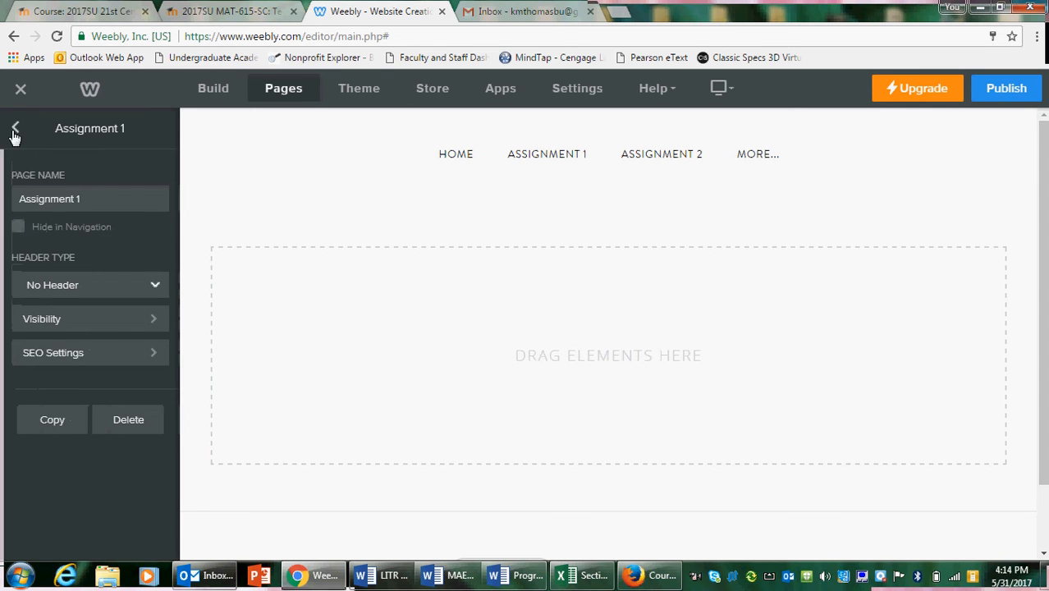
left_click(14, 130)
left_click(47, 176)
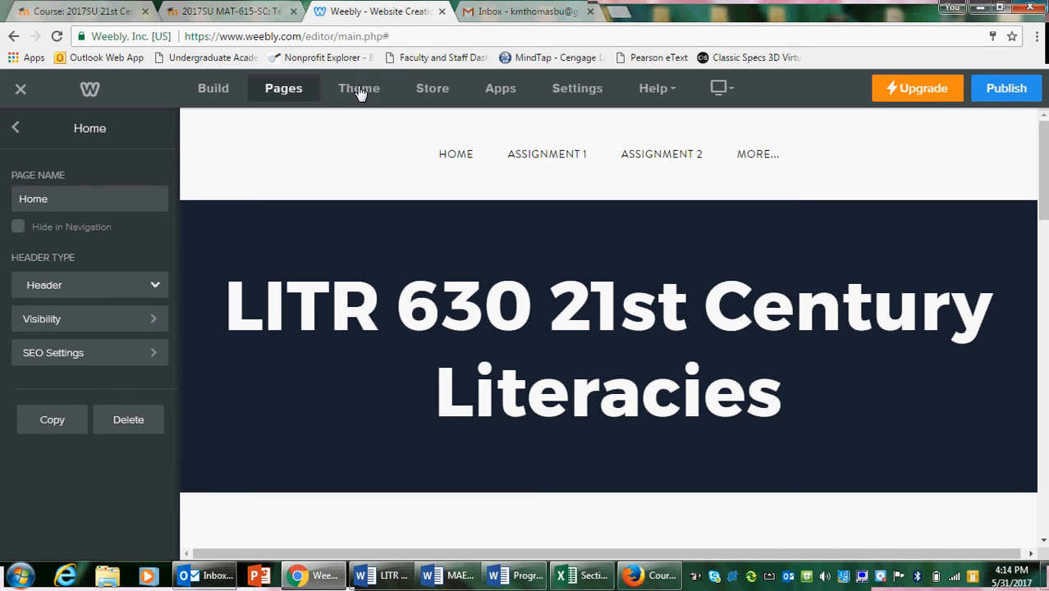
Enable showing the LITR 630 site title on top of the pages, save it and return to the page list
left_click(591, 92)
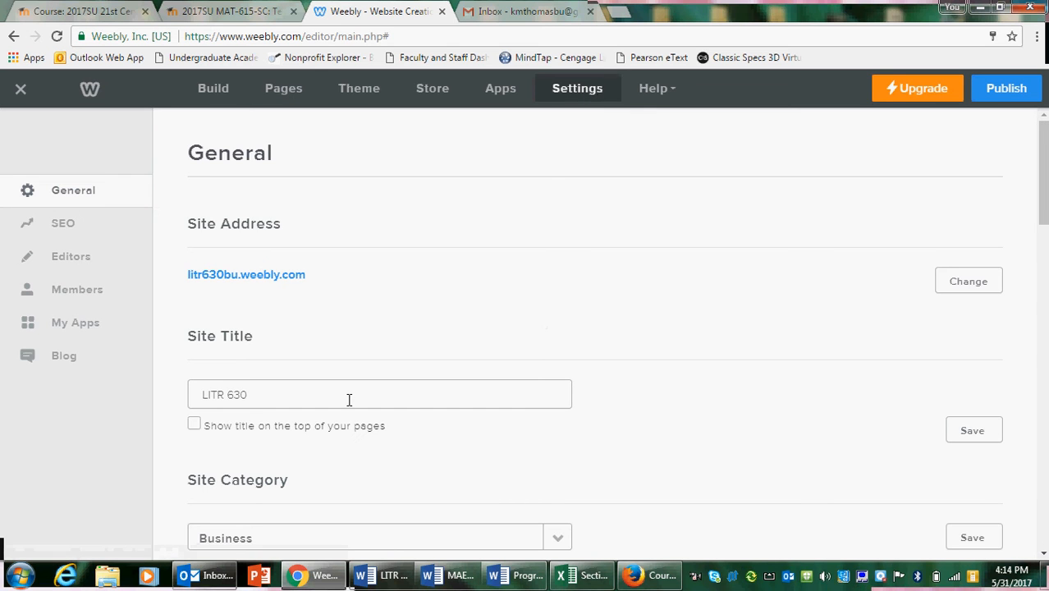
left_click(205, 429)
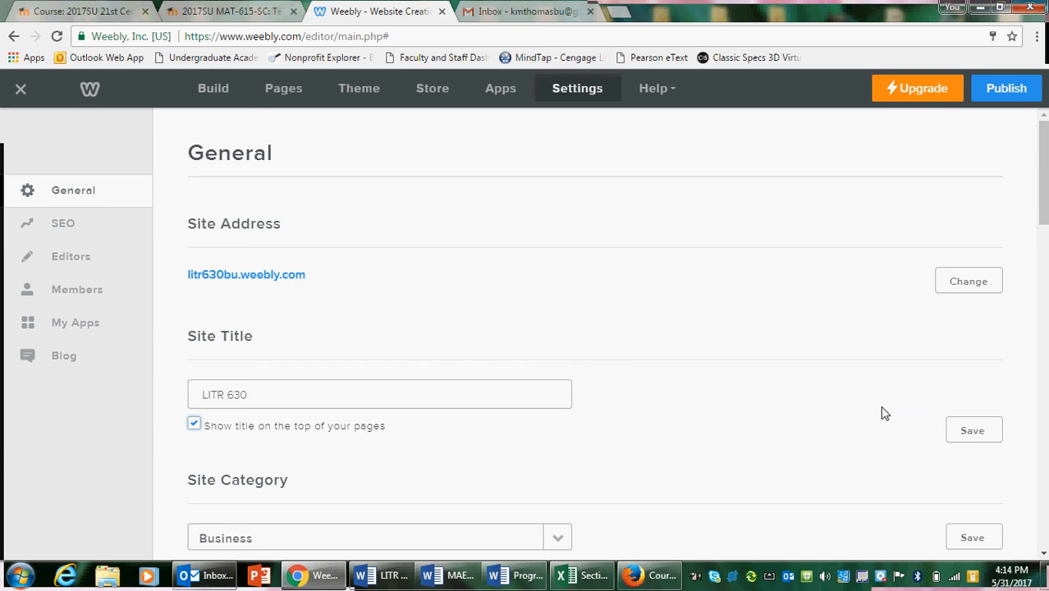
left_click(971, 436)
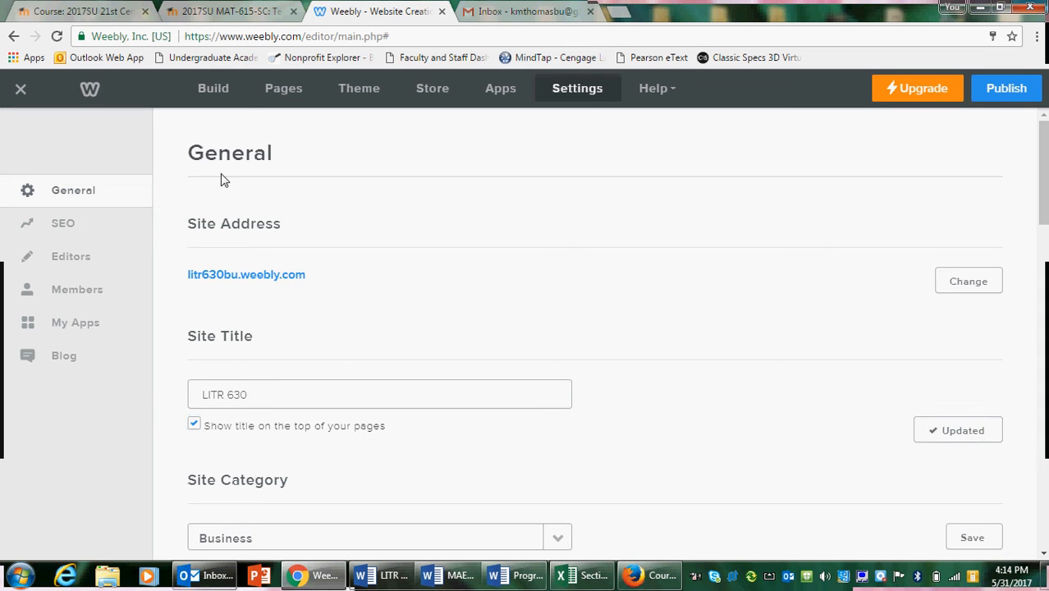
left_click(281, 92)
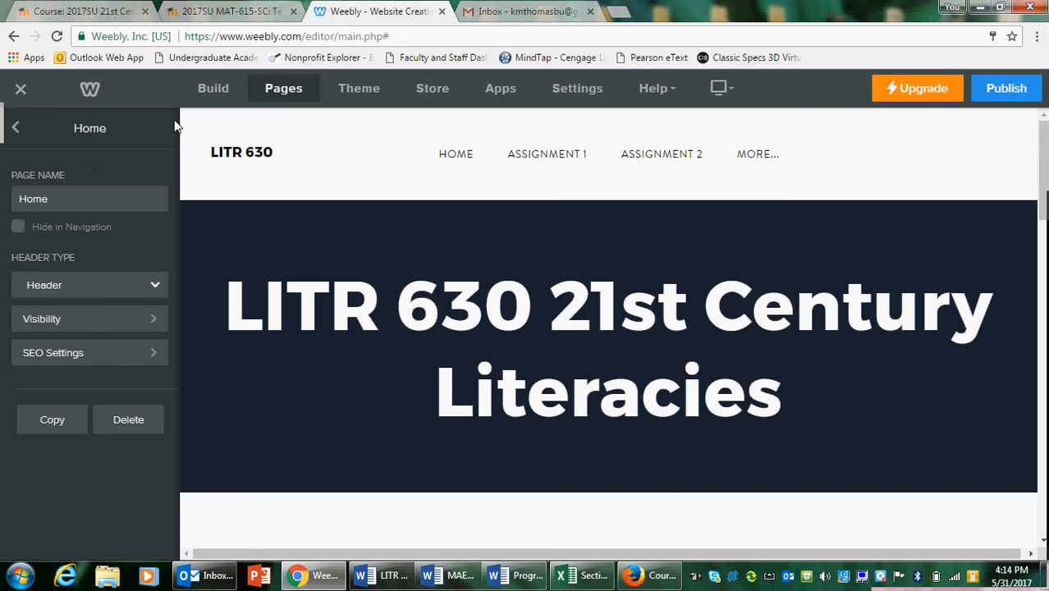
left_click(20, 130)
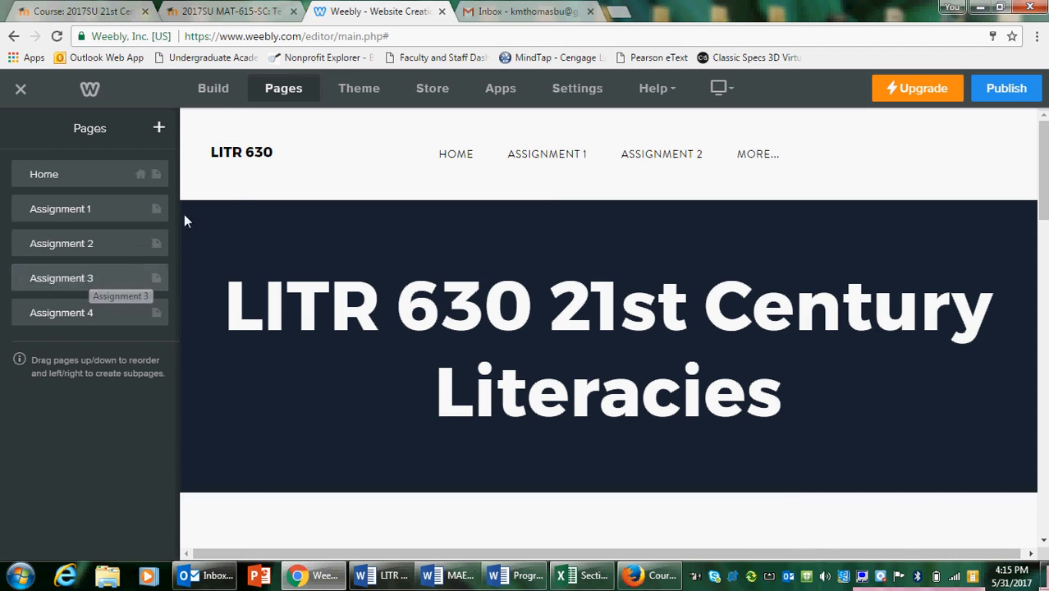
Publish the site on the Weebly subdomain litr630BU and open the published website
left_click(236, 90)
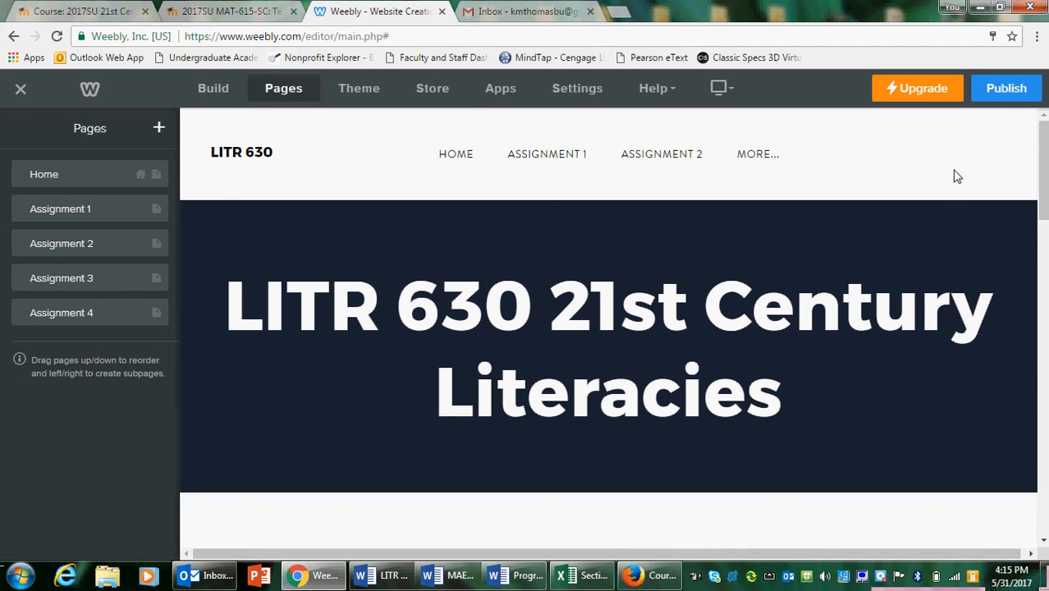
left_click(1016, 93)
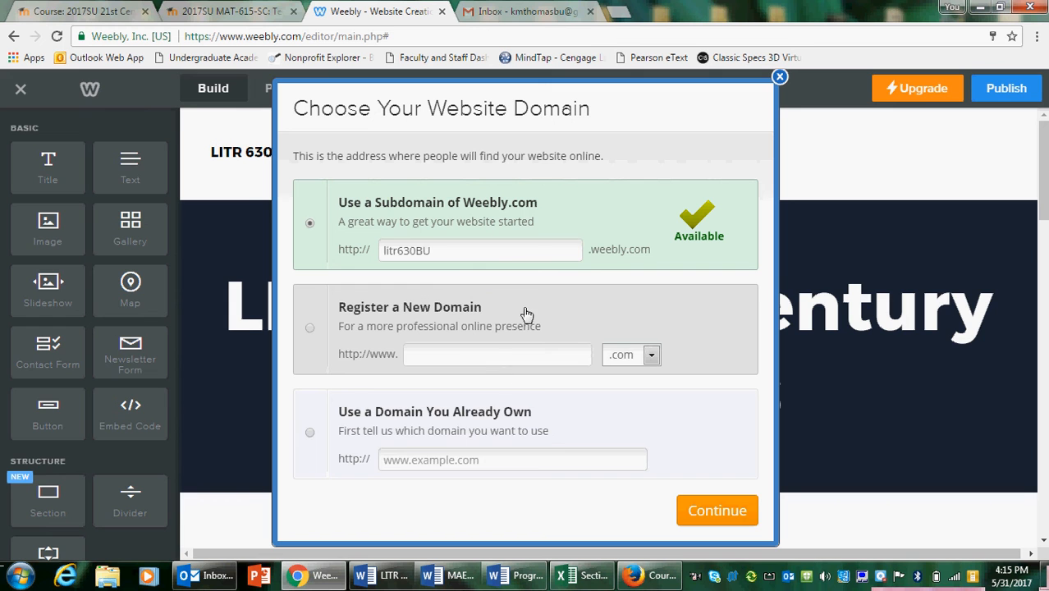
left_click(718, 510)
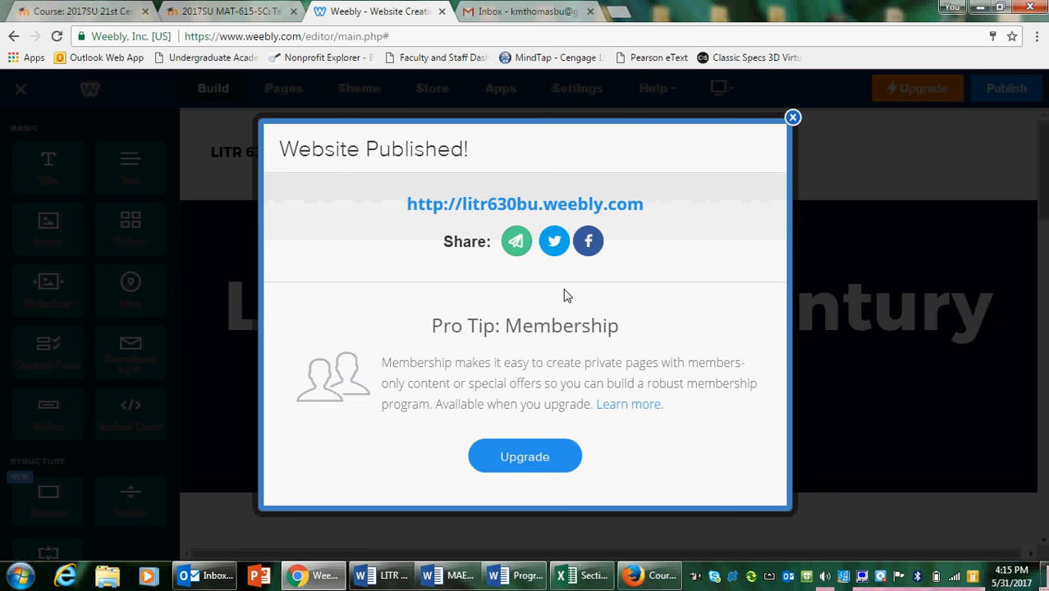
left_click(472, 210)
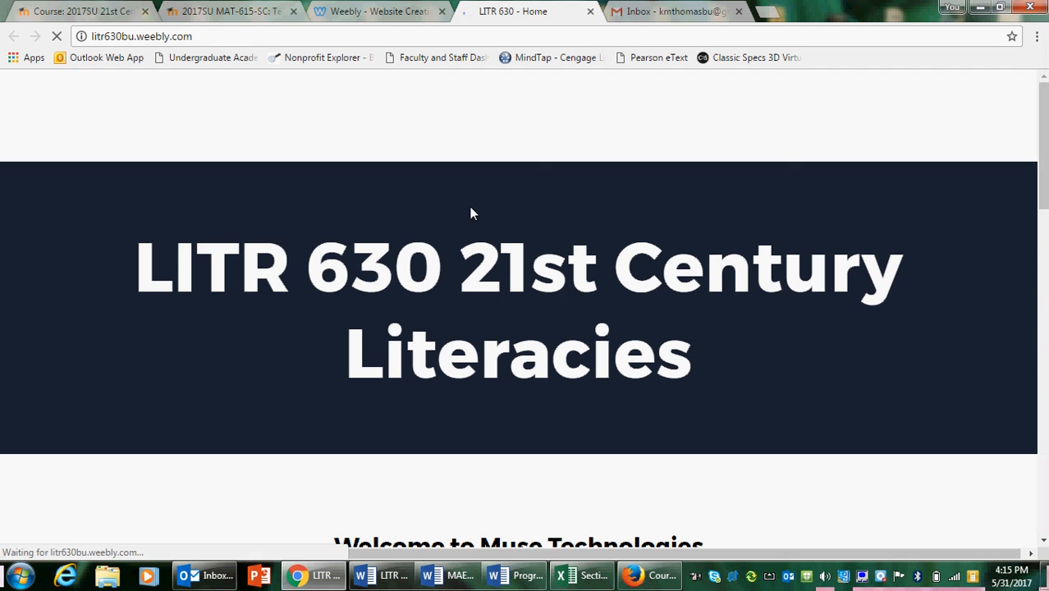